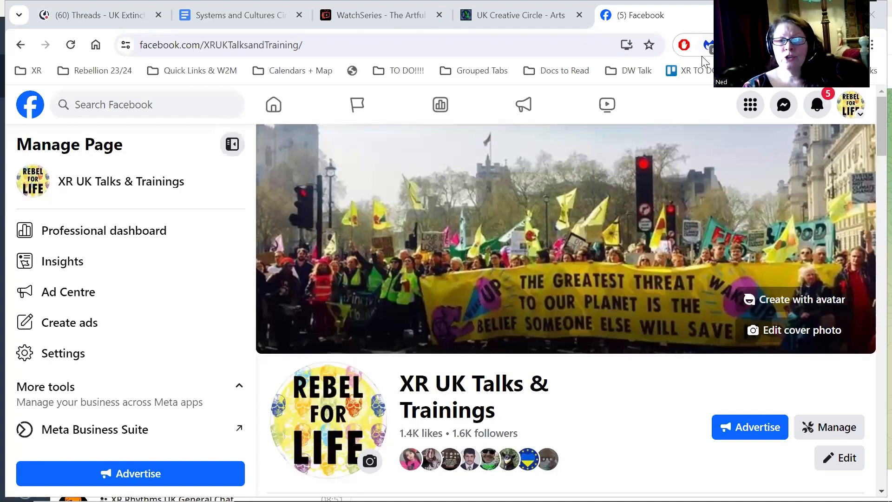
# Open the Events management page from the XR UK Talks & Trainings professional dashboard
pyautogui.click(126, 239)
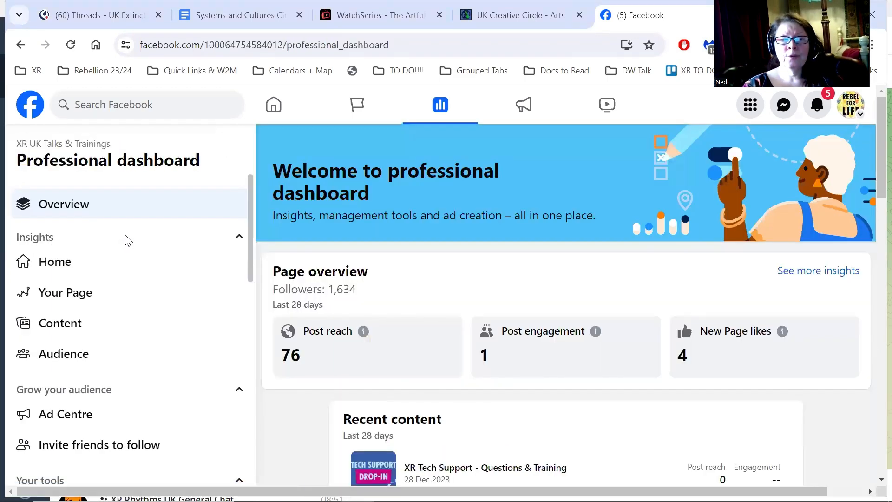
pyautogui.scroll(-8, 109, 326)
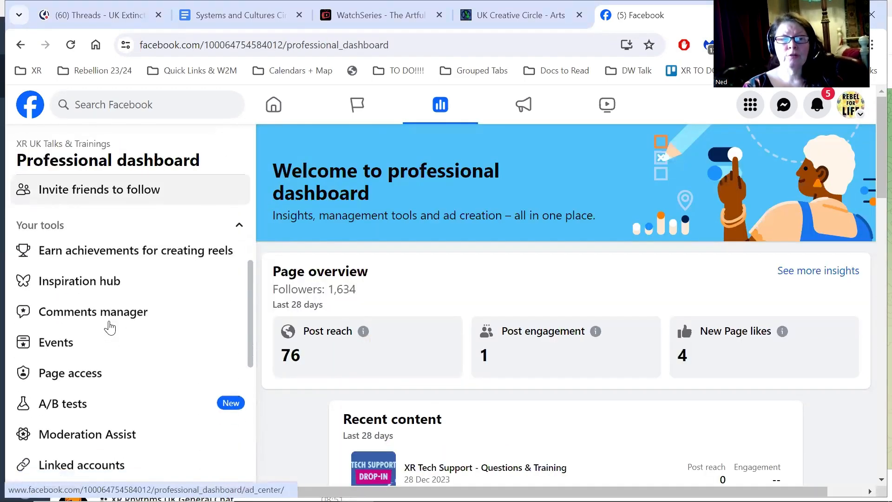
pyautogui.scroll(-5, 109, 327)
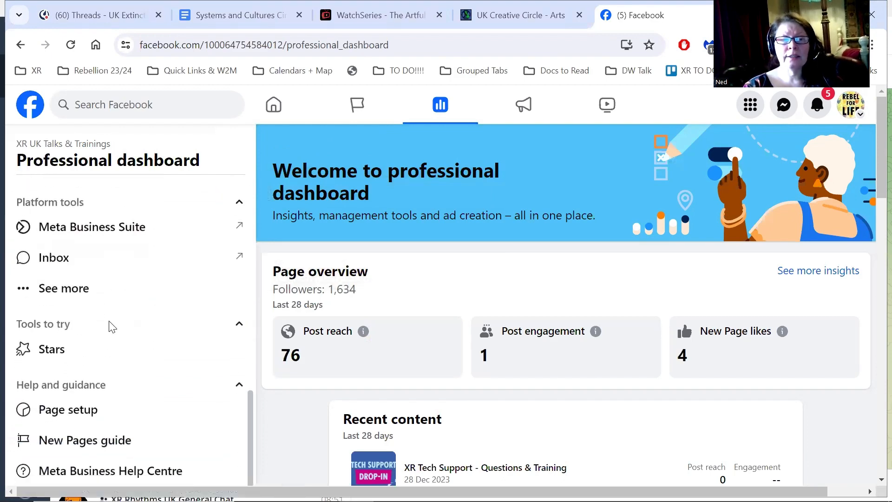
pyautogui.scroll(7, 110, 327)
pyautogui.scroll(1, 109, 328)
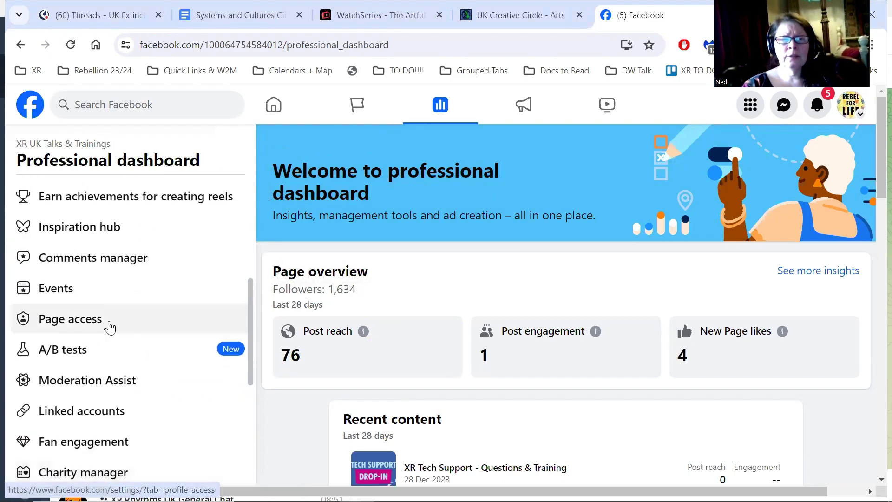
pyautogui.click(56, 296)
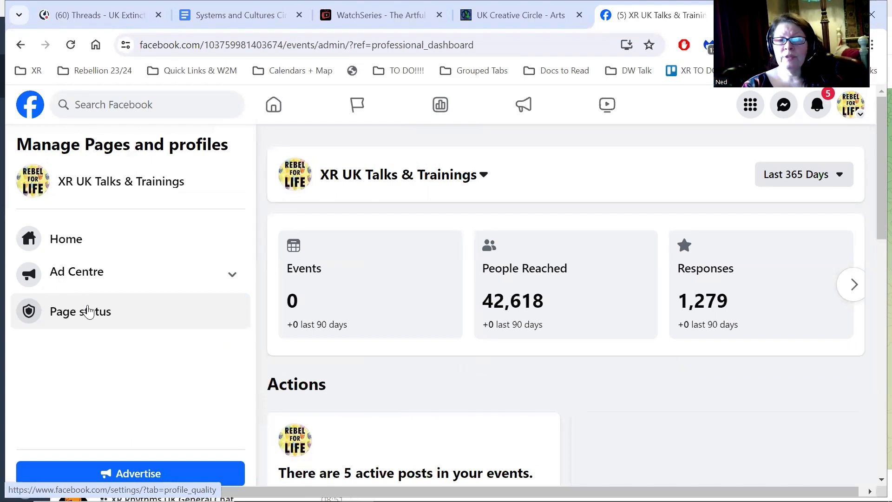
# Start a new event for the page and name it "Welcome to Extinction Rebellion"
pyautogui.scroll(-8, 602, 388)
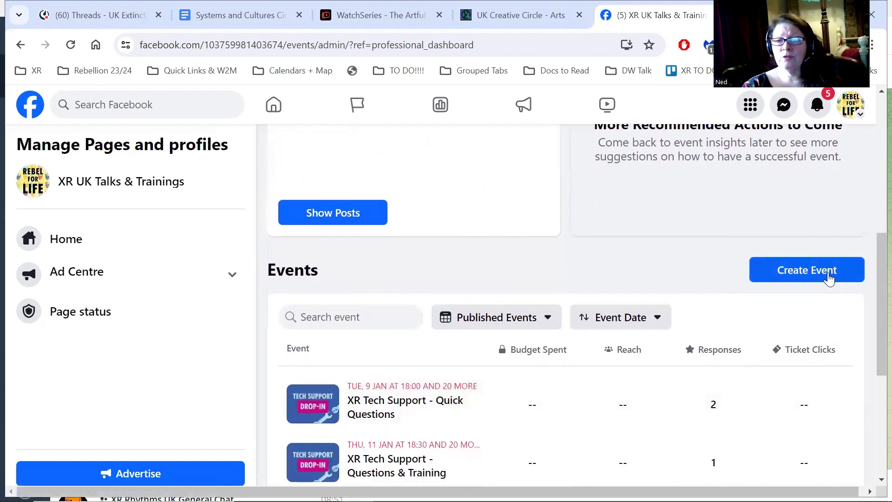
pyautogui.click(828, 274)
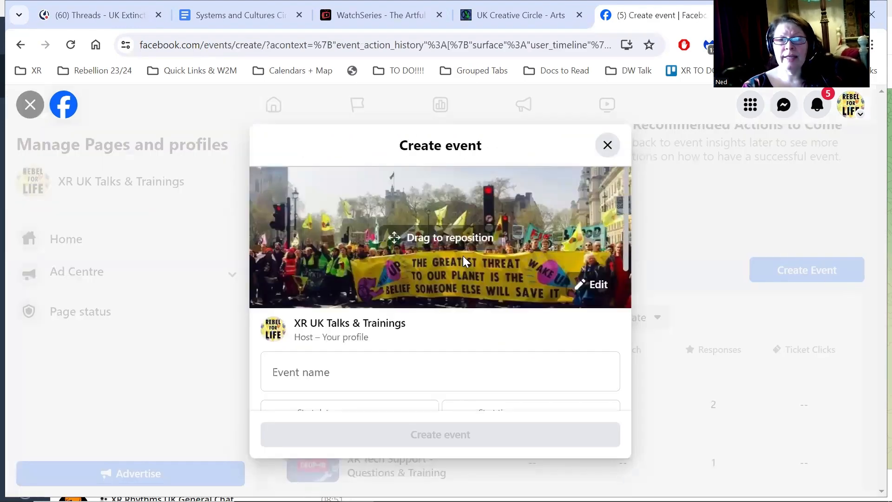
pyautogui.scroll(-2, 463, 256)
pyautogui.click(330, 290)
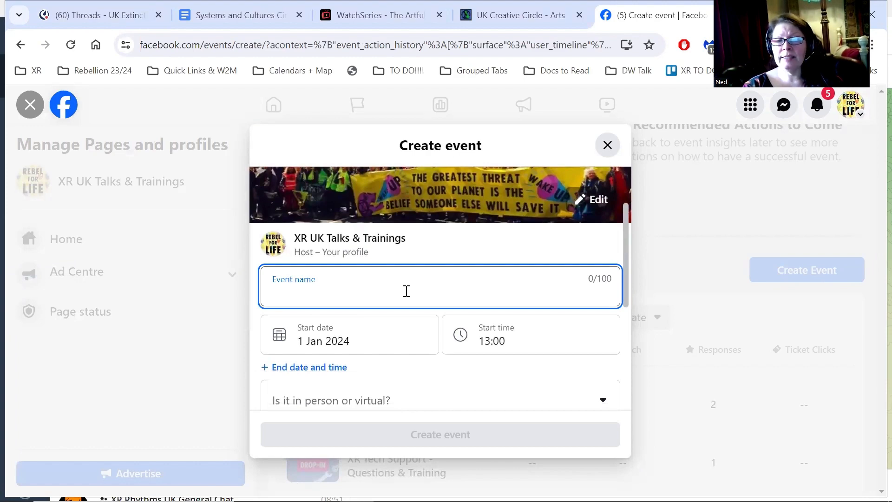
pyautogui.scroll(-2, 405, 291)
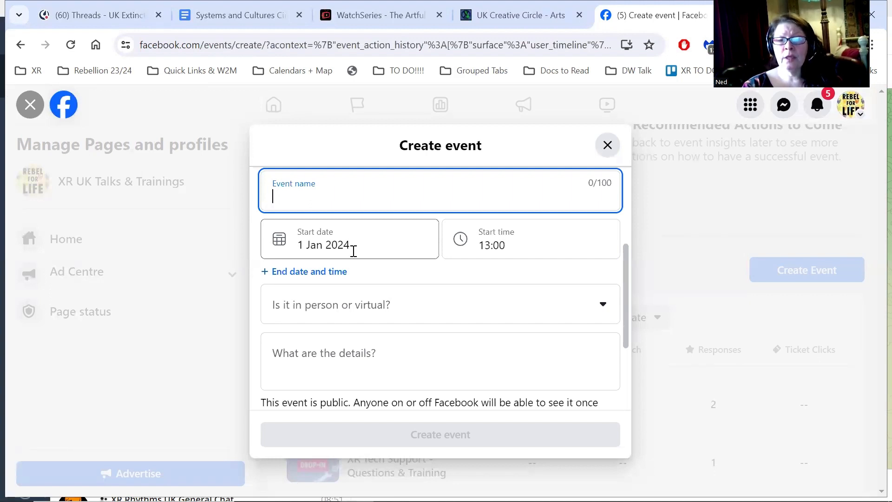
pyautogui.scroll(-3, 406, 362)
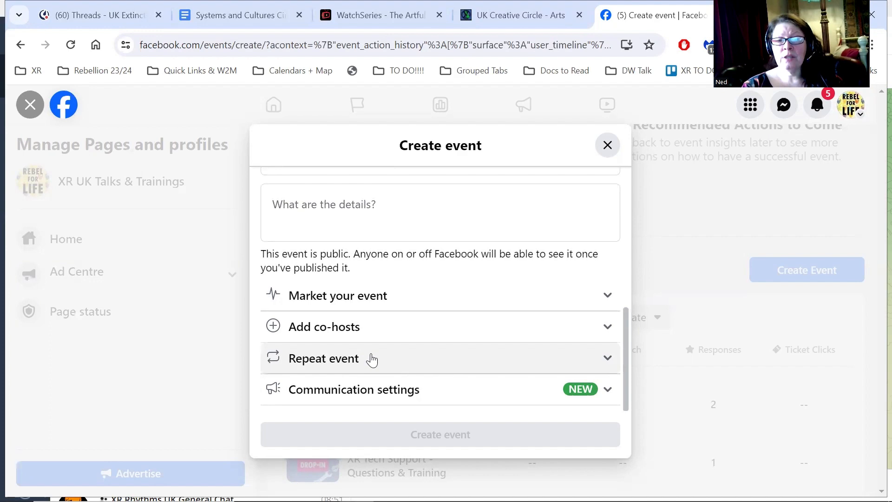
pyautogui.scroll(5, 372, 359)
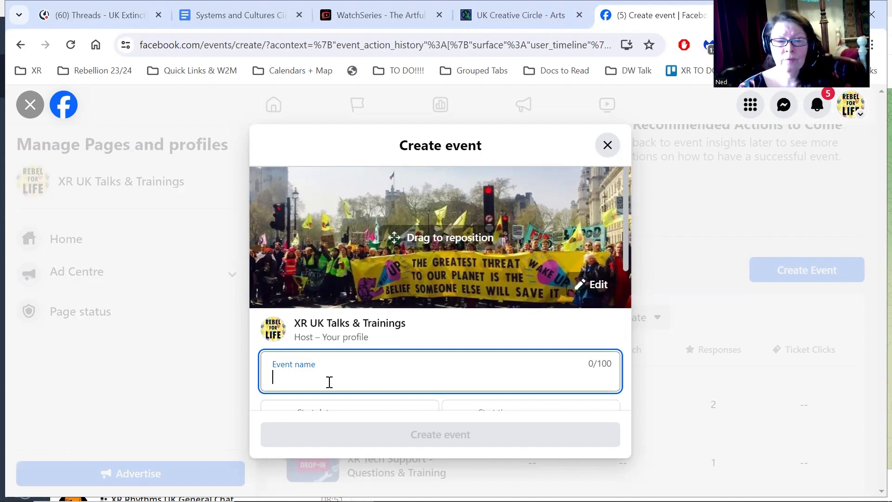
pyautogui.write('Welcome to ')
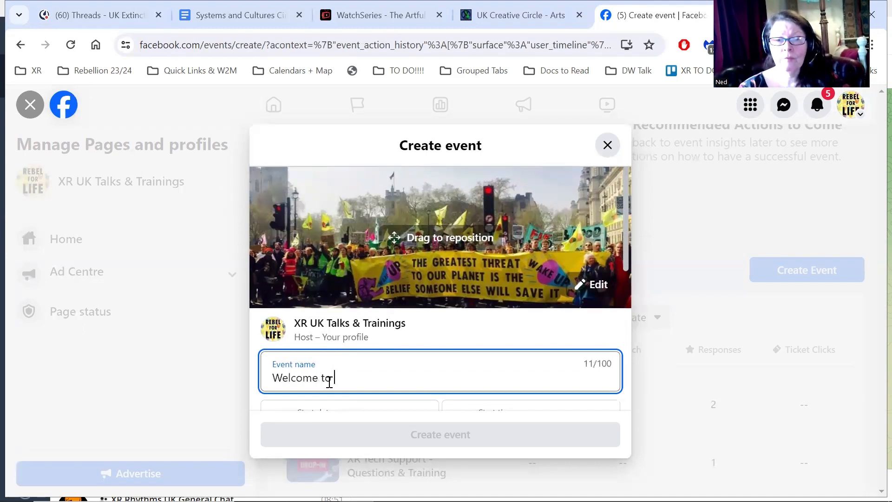
pyautogui.write('Extinction ')
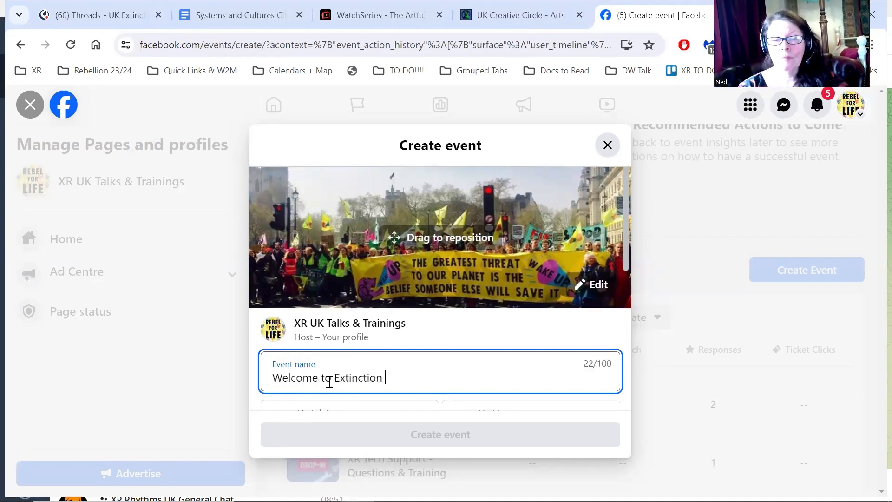
pyautogui.write('Rebellion')
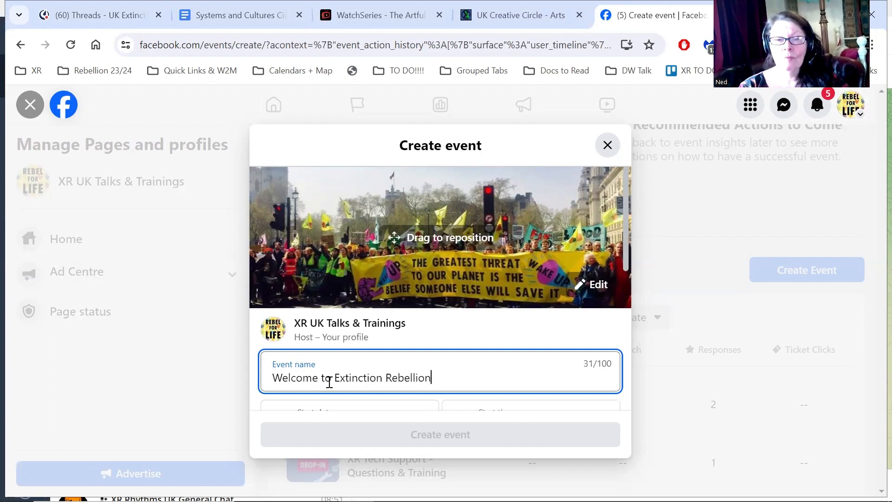
# Set the event's start date to 9 Jan 2024 and its start time to 19:00
pyautogui.scroll(-3, 396, 358)
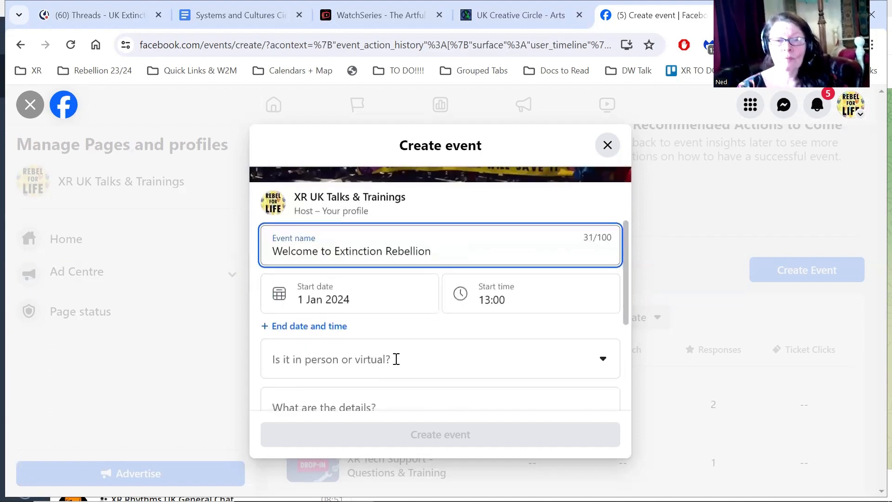
pyautogui.click(338, 298)
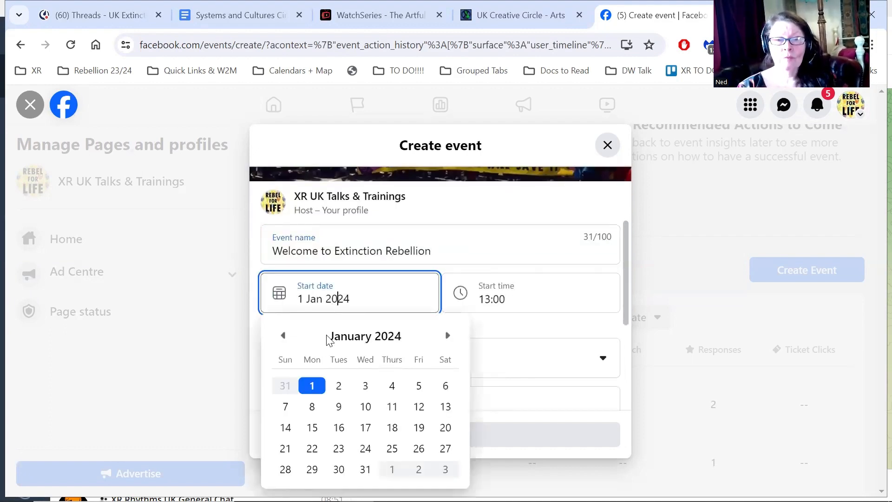
pyautogui.click(338, 407)
pyautogui.click(500, 300)
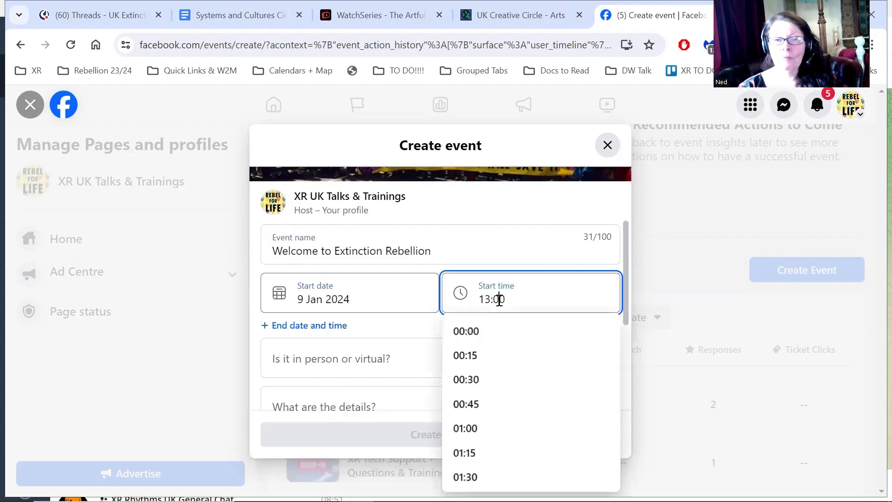
pyautogui.scroll(-6, 479, 381)
pyautogui.scroll(-10, 476, 398)
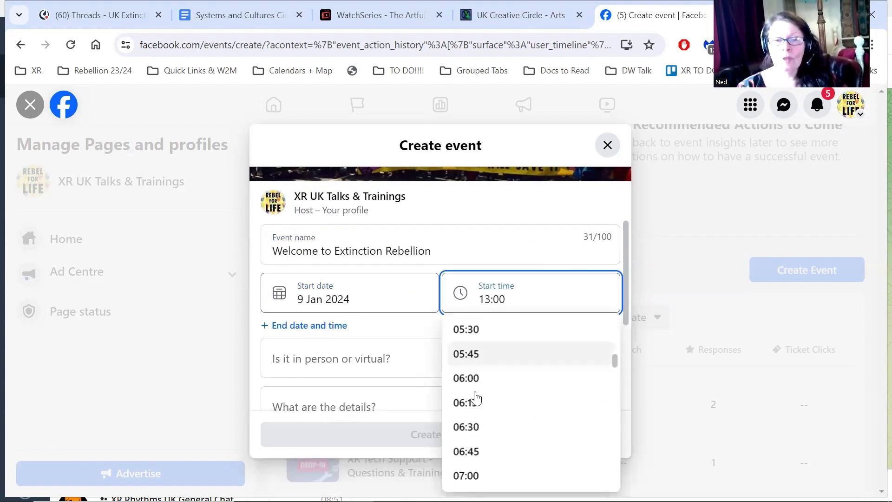
pyautogui.scroll(-9, 476, 398)
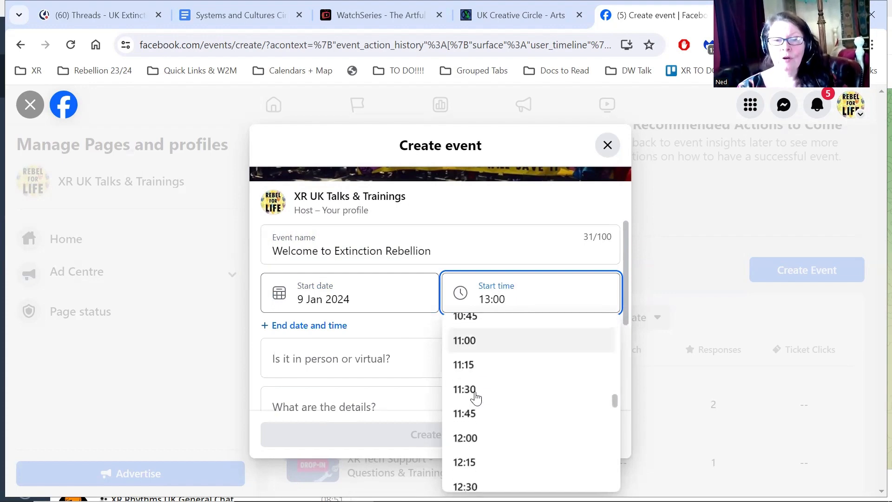
pyautogui.scroll(-6, 476, 397)
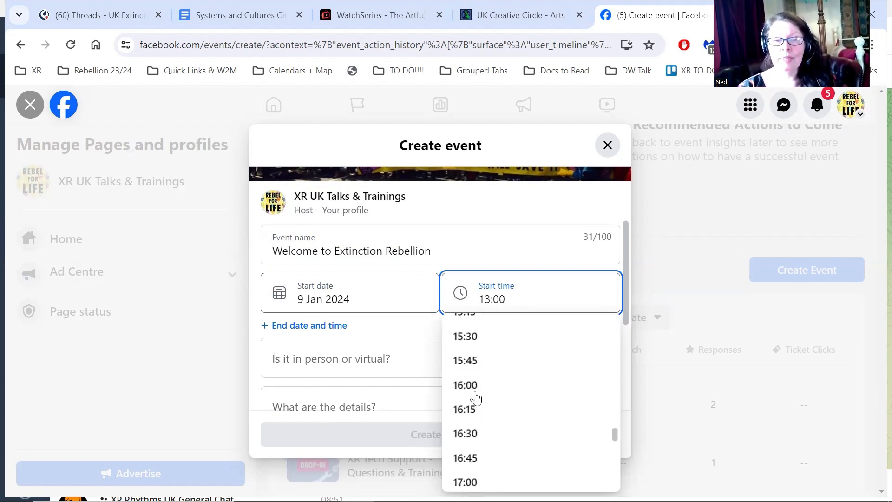
pyautogui.scroll(-1, 476, 398)
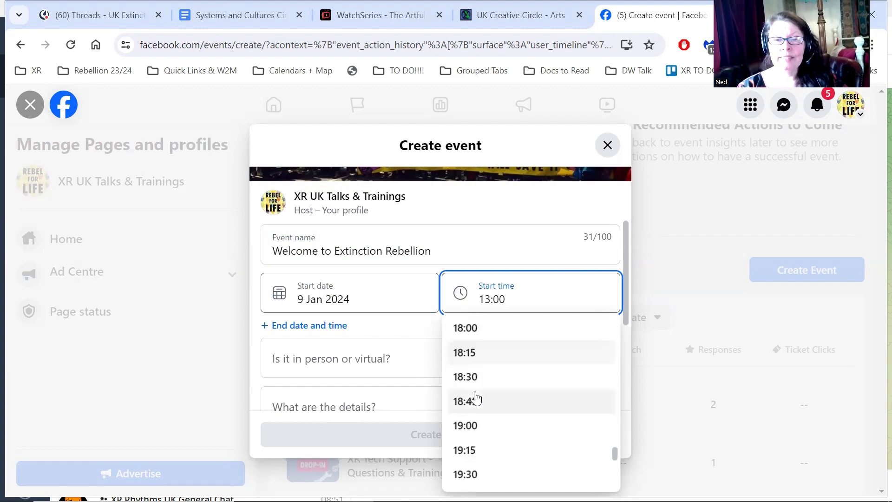
pyautogui.click(473, 426)
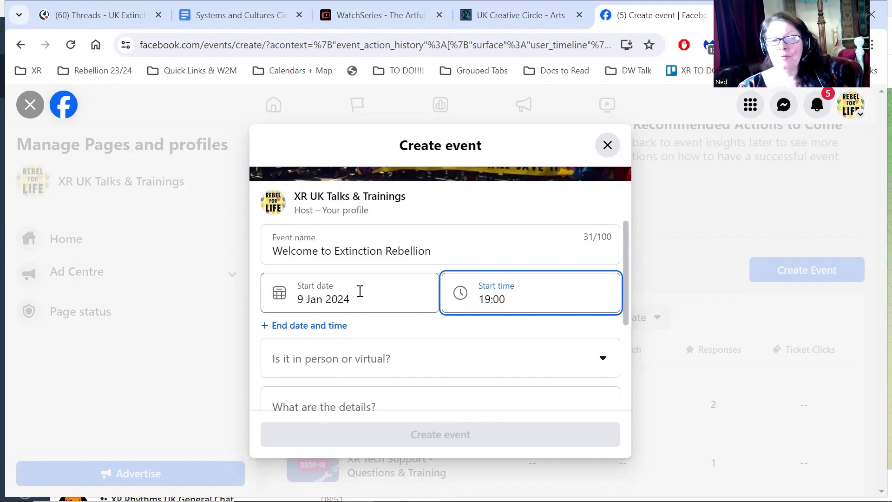
pyautogui.scroll(-1, 360, 292)
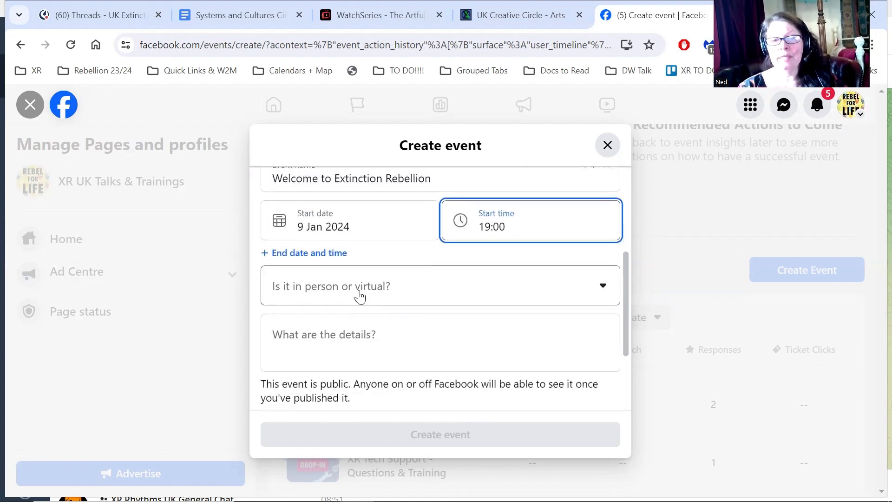
pyautogui.click(337, 295)
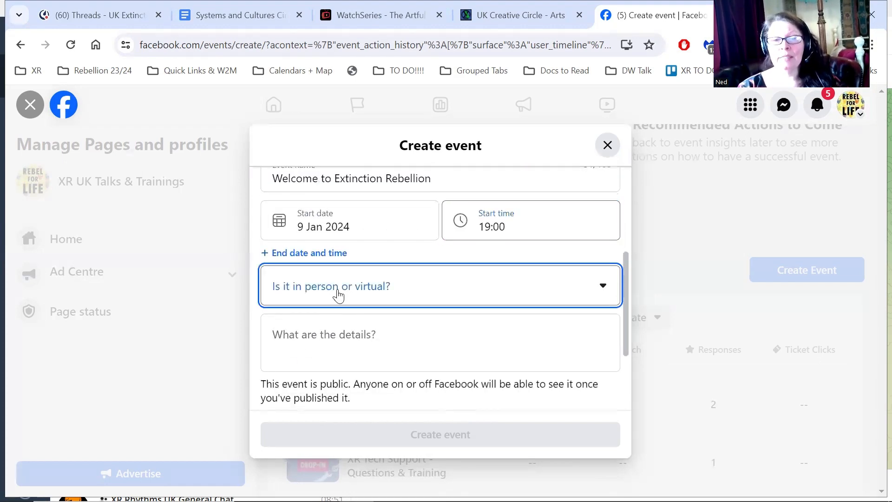
pyautogui.click(331, 367)
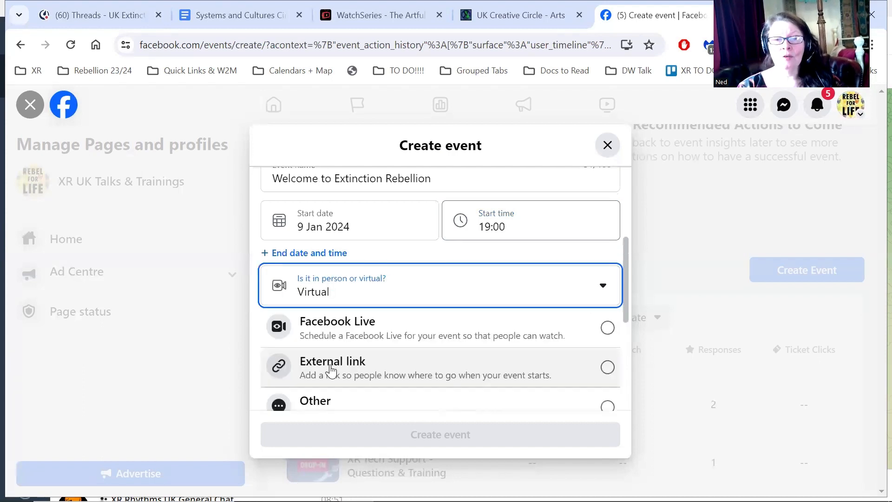
pyautogui.scroll(-1, 342, 297)
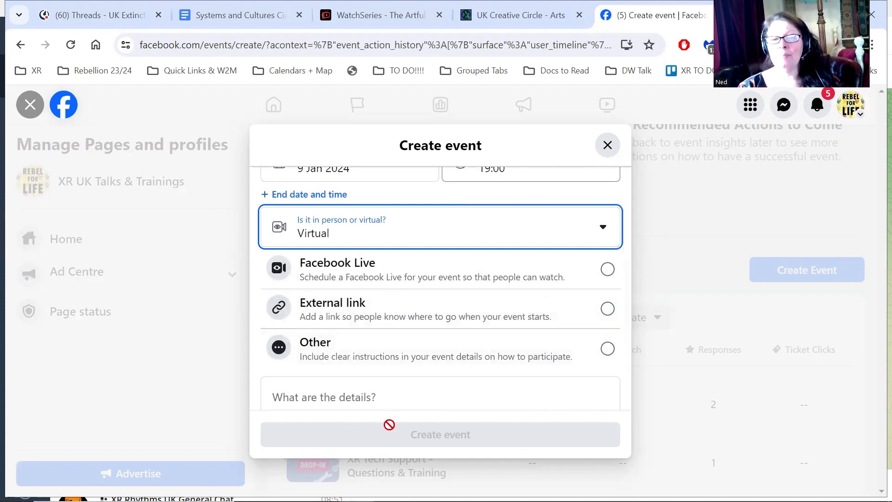
pyautogui.click(363, 318)
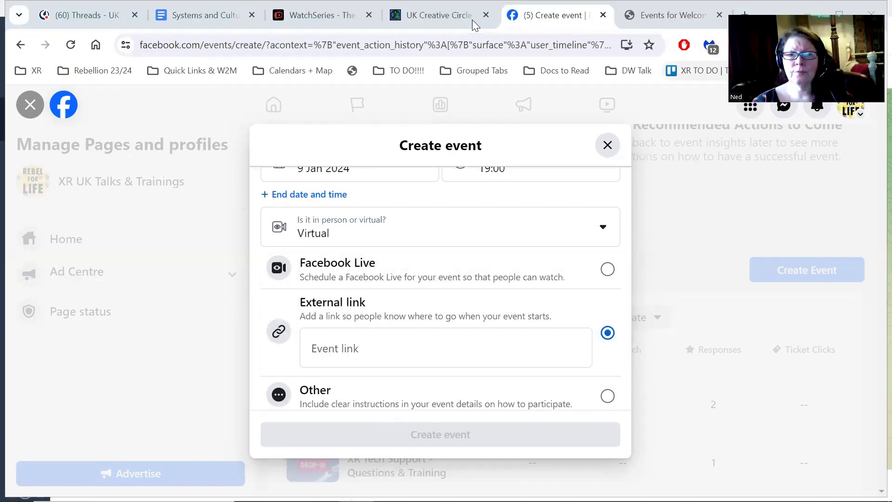
pyautogui.click(347, 346)
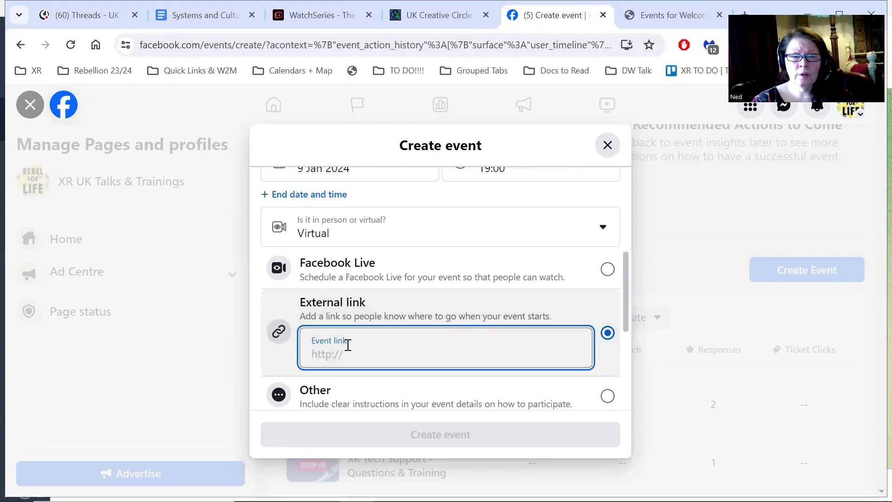
pyautogui.write('https://xrb.link/Ki51zNa8ks')
# Paste the prepared Welcome to Extinction Rebellion description, with its registration, Zoom tutorial and donation links, into the event details
pyautogui.scroll(-2, 474, 332)
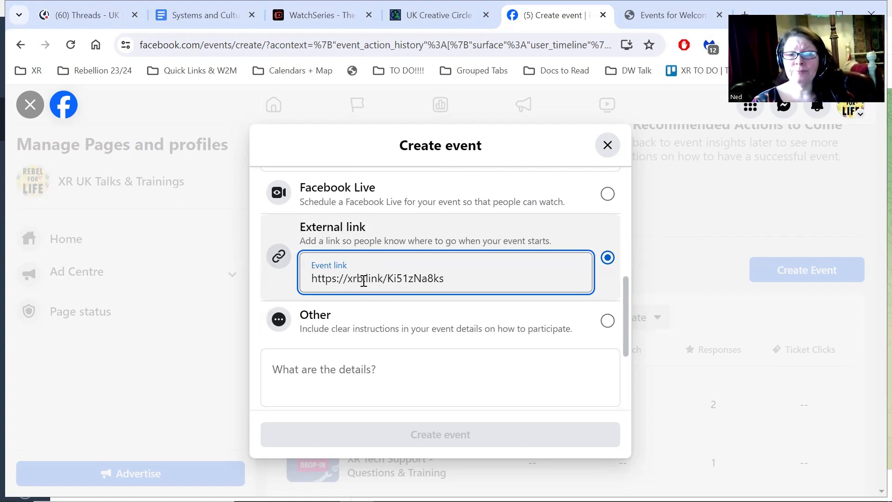
pyautogui.click(328, 376)
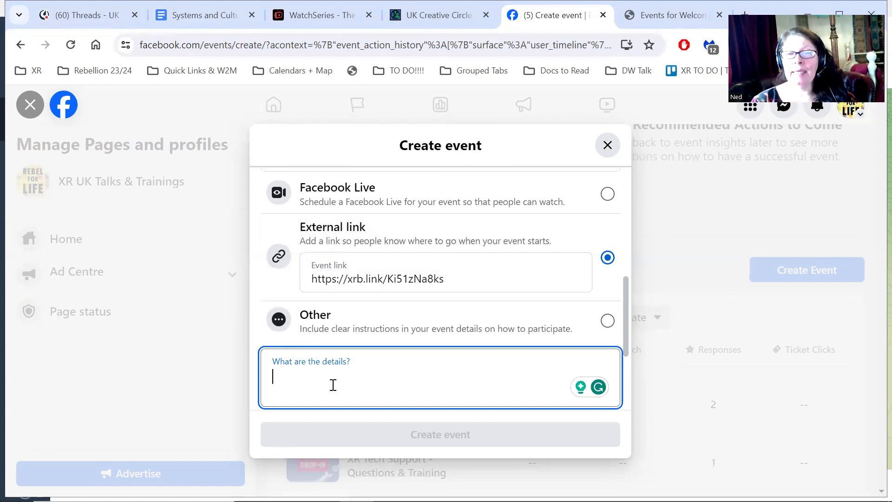
pyautogui.hotkey('ctrl', 'v')
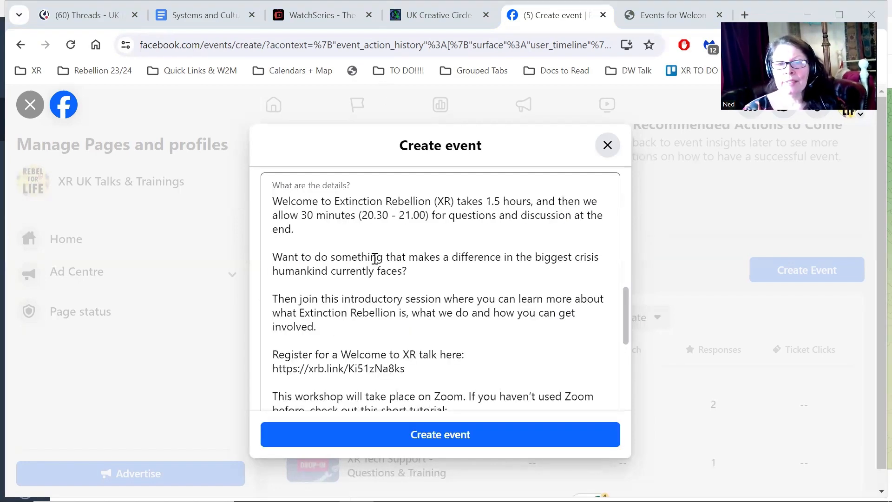
pyautogui.scroll(-4, 375, 258)
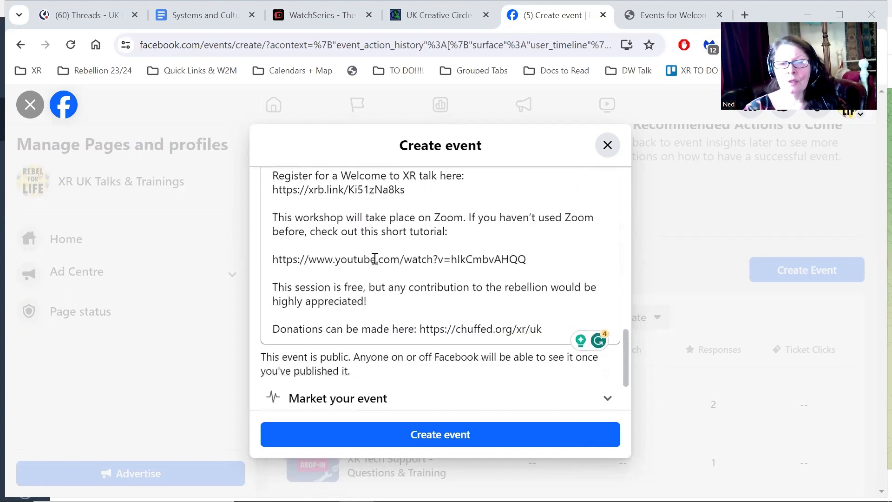
# Open the event's co-host options and search for "extinction" to browse the suggested pages
pyautogui.scroll(-3, 375, 259)
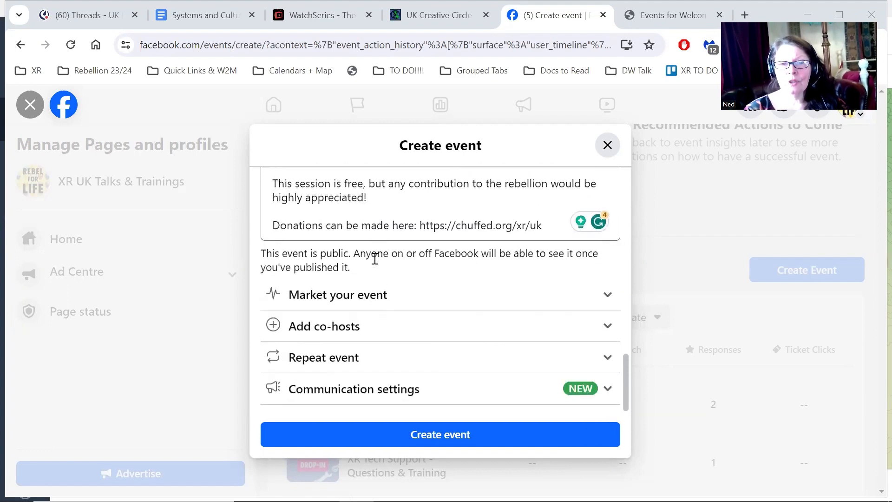
pyautogui.click(365, 329)
pyautogui.write('extinction')
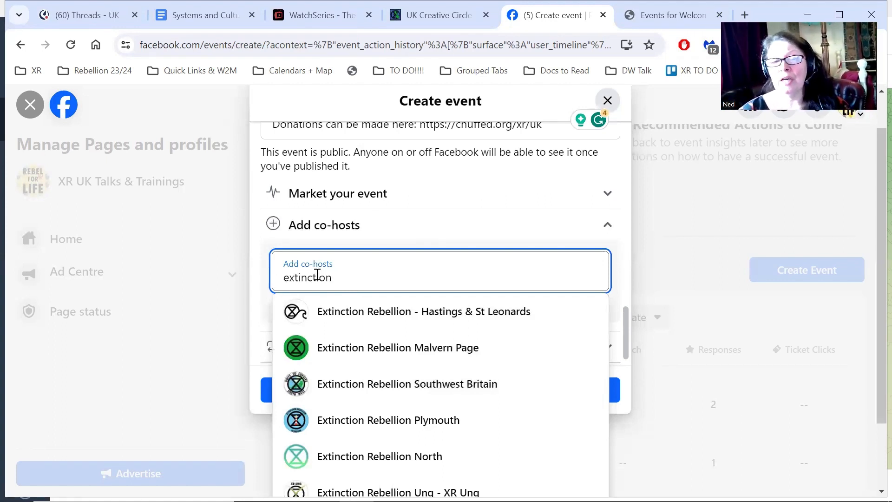
pyautogui.scroll(-2, 354, 334)
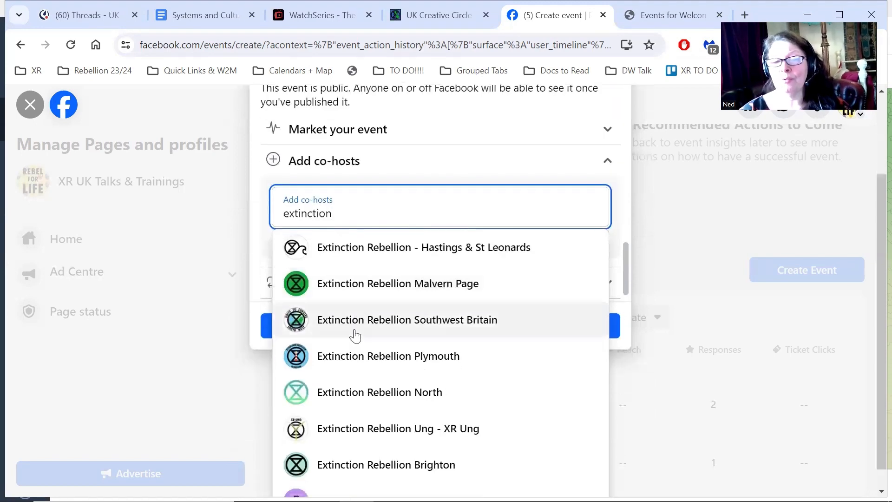
pyautogui.scroll(3, 355, 335)
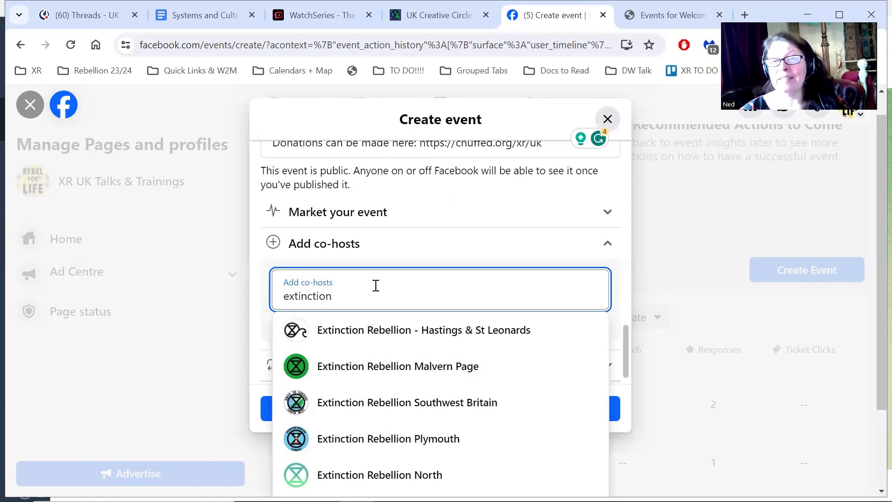
# Open the facebook.com home page in a new browser tab
pyautogui.click(744, 10)
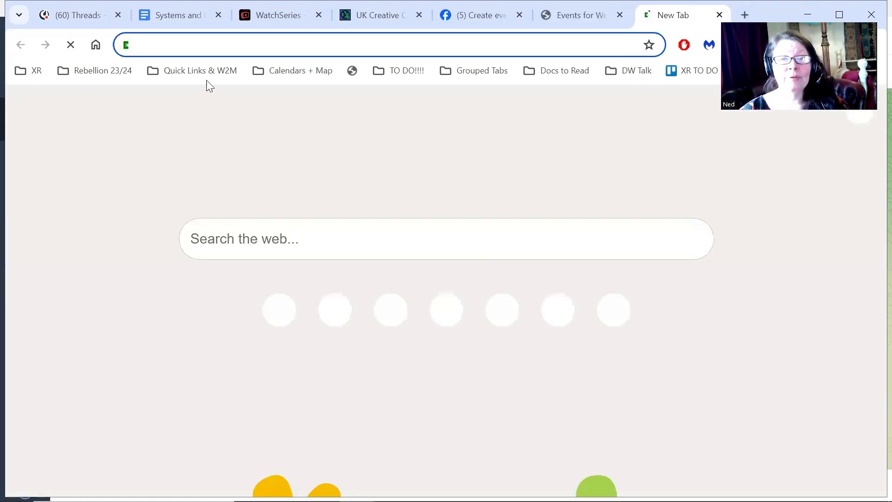
pyautogui.write('fac')
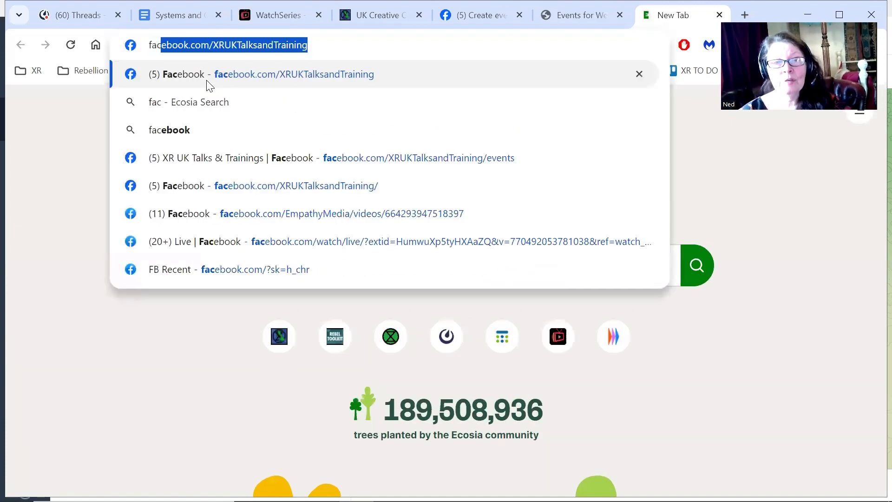
pyautogui.write('ebook.com')
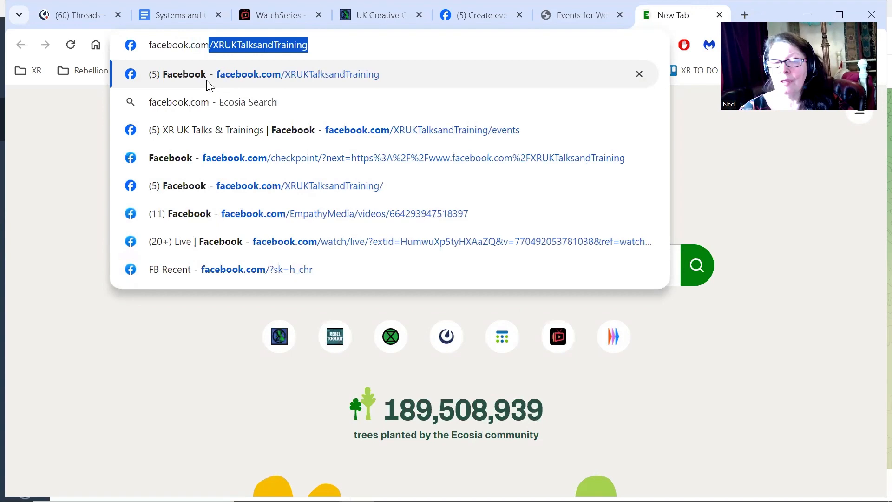
pyautogui.press('Delete')
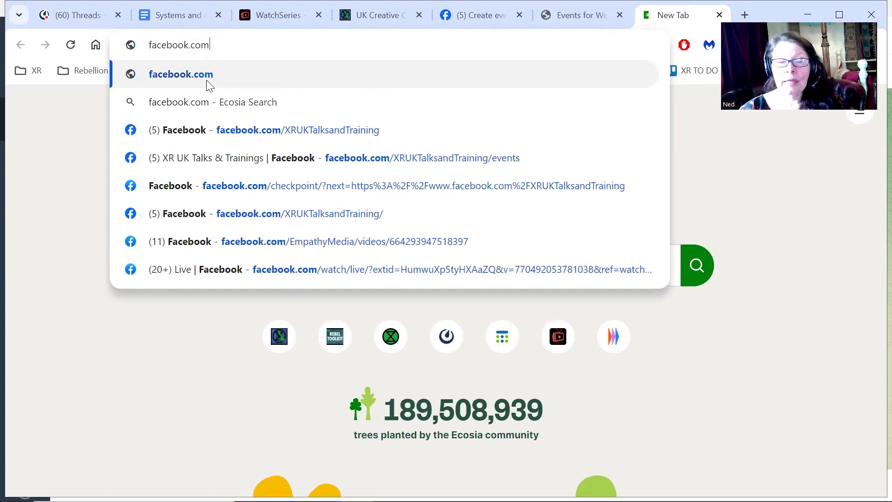
pyautogui.press('Return')
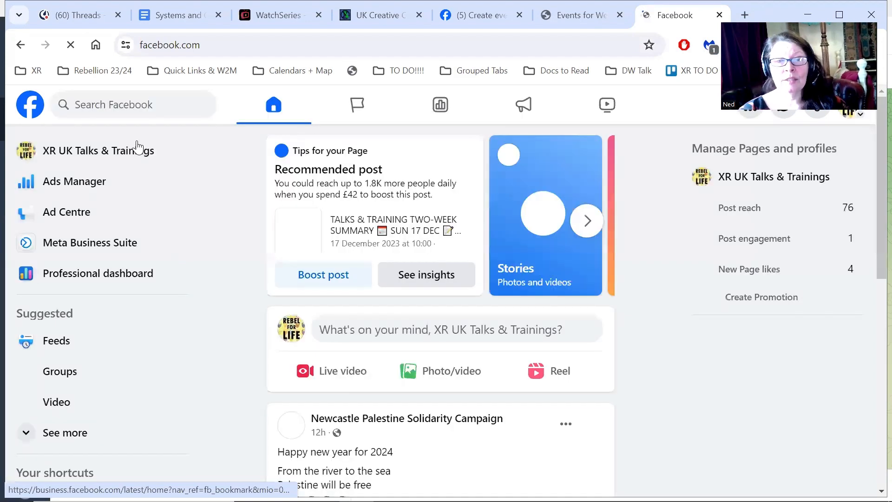
# Search Facebook for "extinction rebellion scotland"
pyautogui.click(123, 108)
pyautogui.write('e')
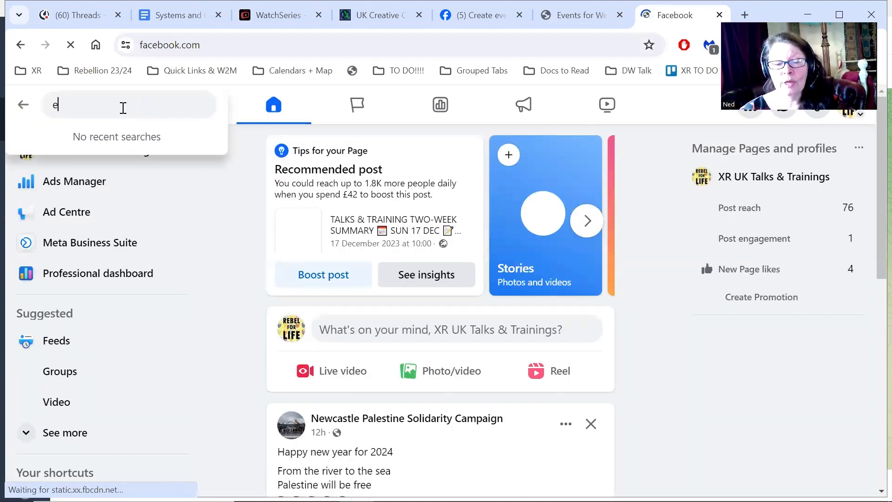
pyautogui.write('xtinc')
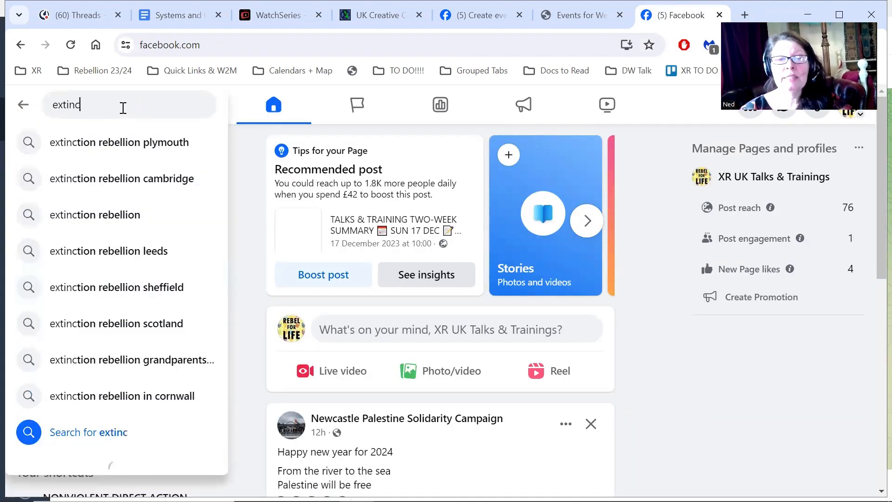
pyautogui.write('tion rebellion')
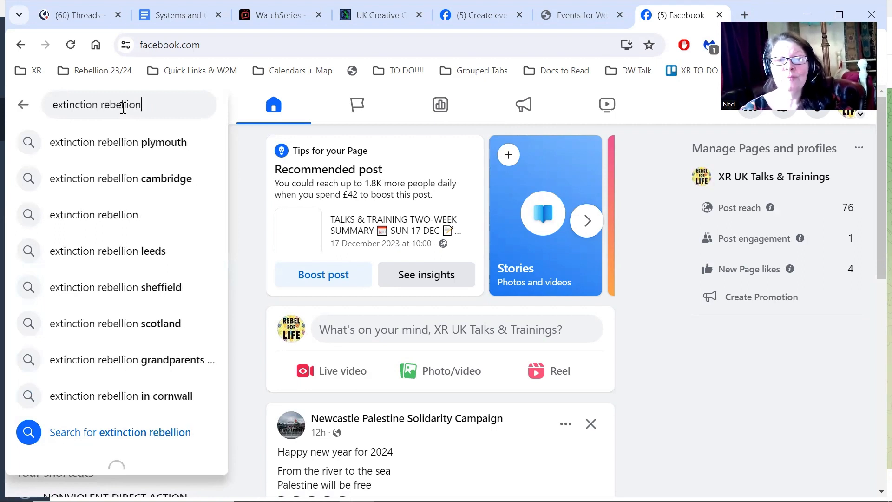
pyautogui.write(' scot')
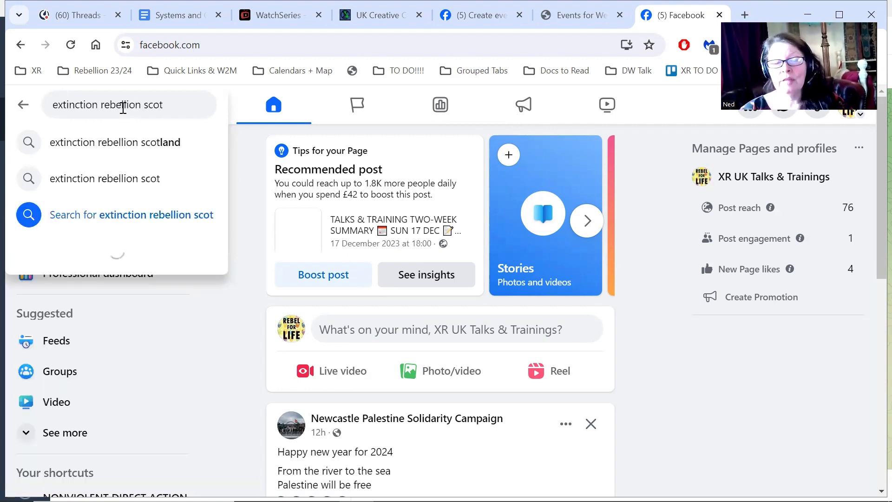
pyautogui.click(98, 142)
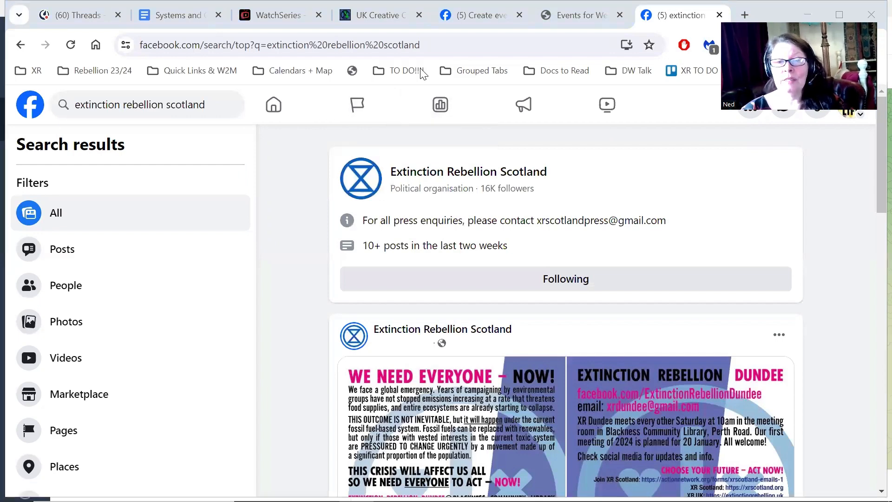
# Open the Extinction Rebellion Scotland page and highlight its XRScotland page name in the web address
pyautogui.moveTo(423, 175)
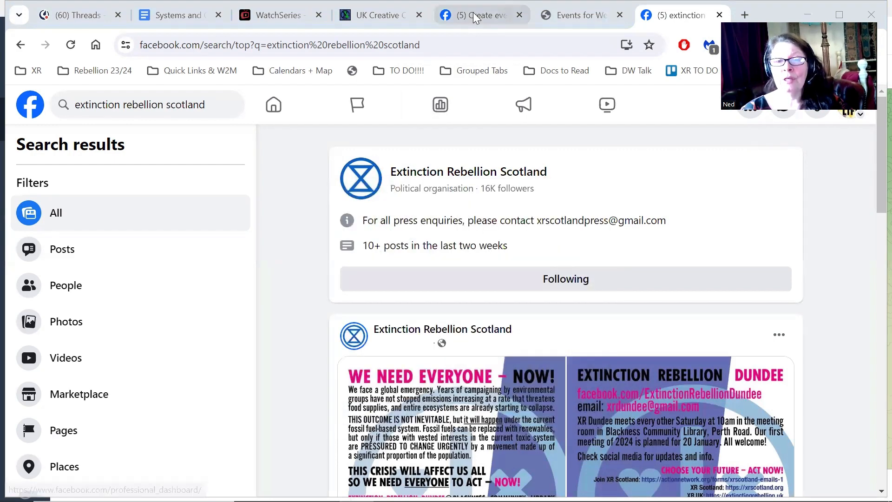
pyautogui.click(467, 179)
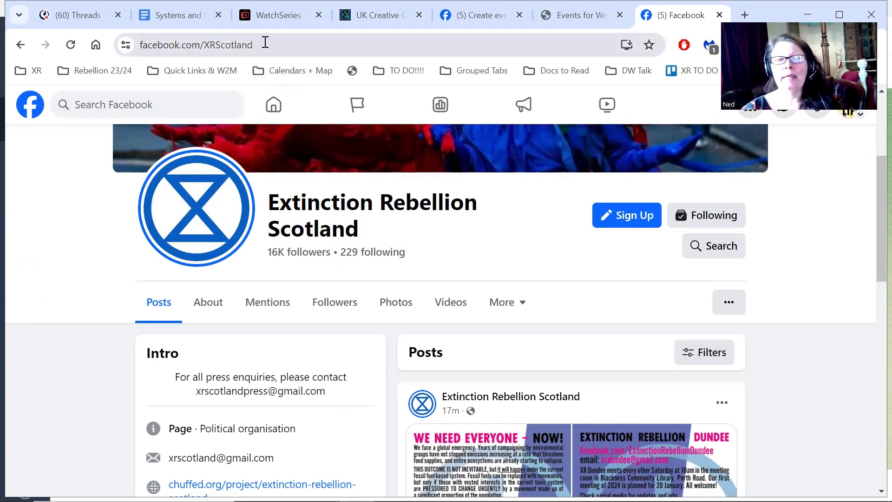
pyautogui.moveTo(265, 44); pyautogui.dragTo(204, 47)
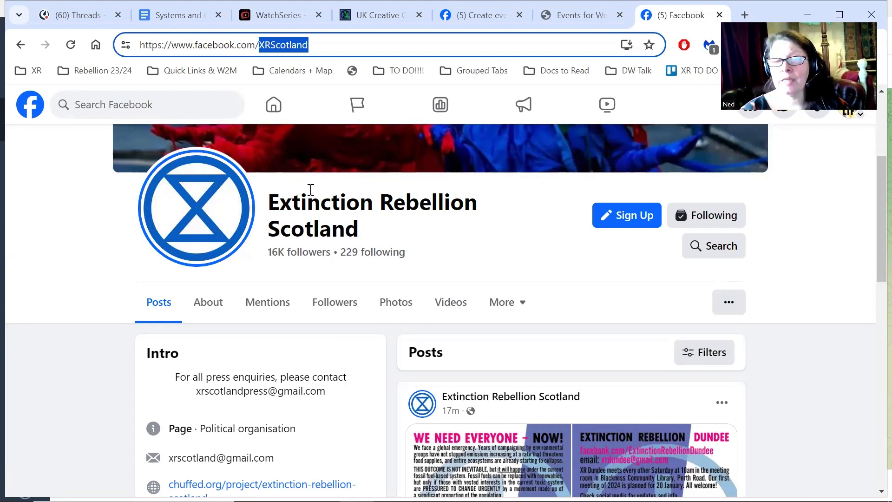
# Return to the event being created and add Extinction Rebellion Southwest Britain as a co-host
pyautogui.click(471, 19)
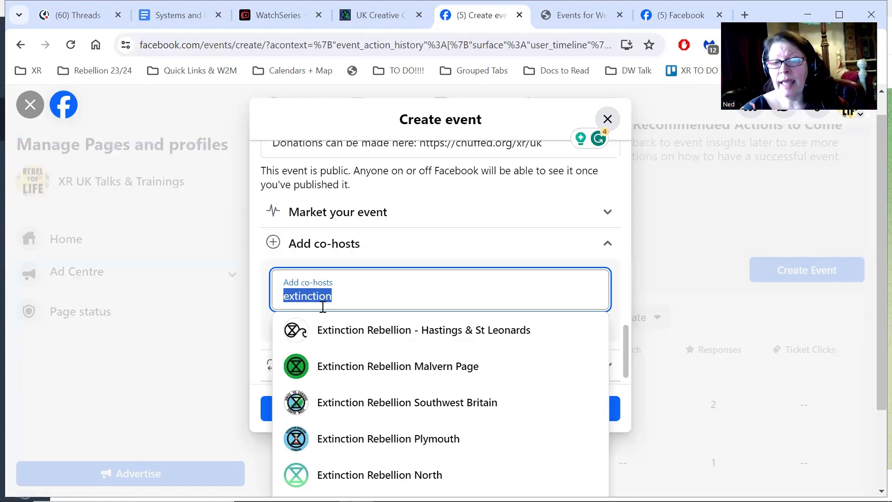
pyautogui.click(363, 408)
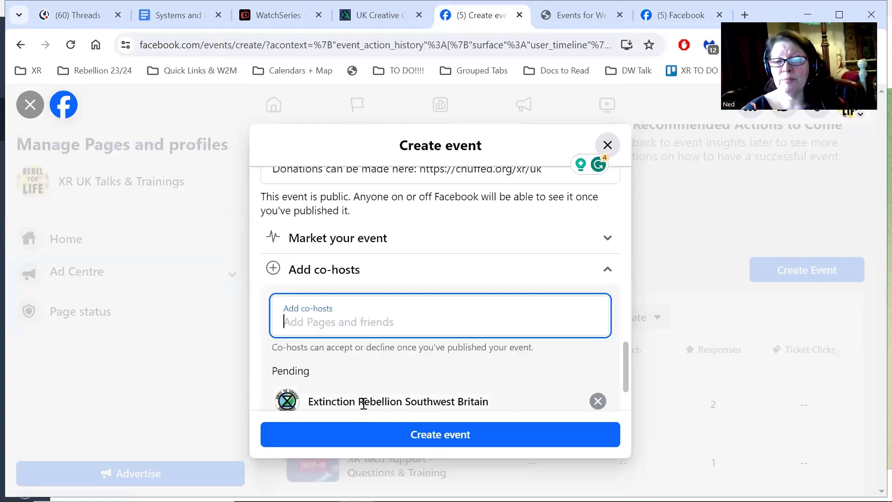
pyautogui.scroll(-1, 318, 353)
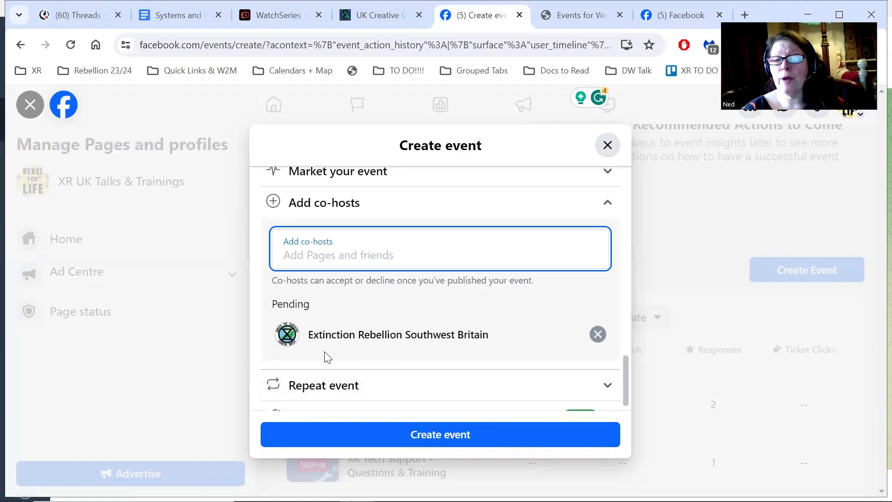
# Set the event's repeat frequency to Weekly
pyautogui.scroll(-1, 326, 347)
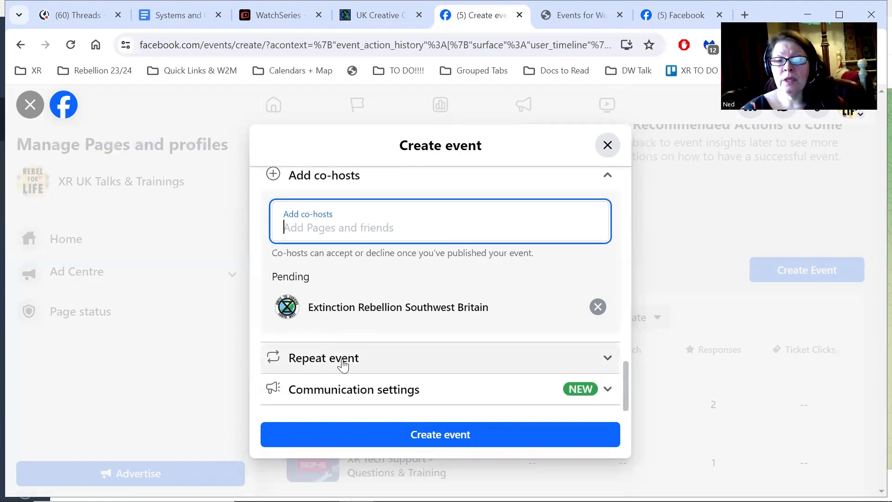
pyautogui.click(342, 364)
pyautogui.scroll(-3, 342, 360)
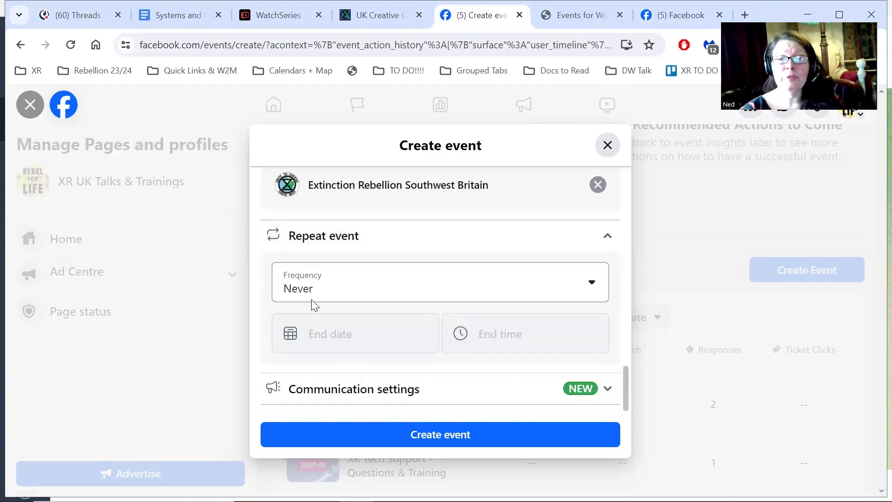
pyautogui.click(338, 296)
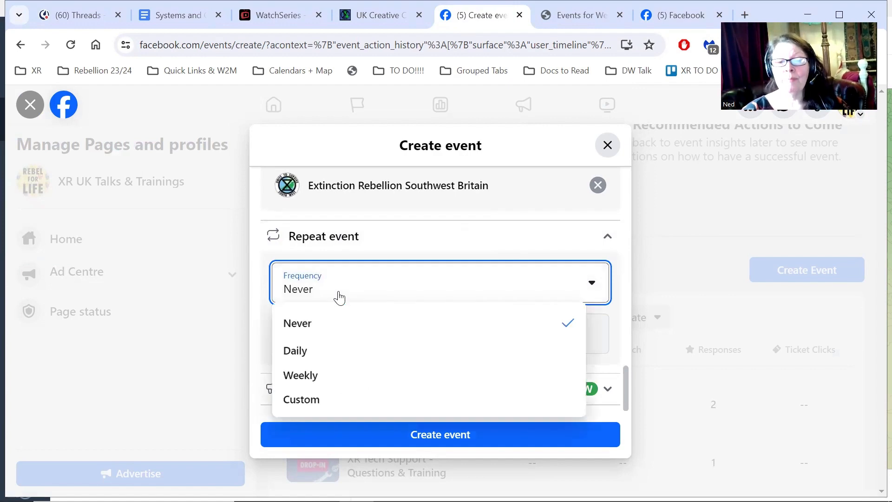
pyautogui.click(299, 381)
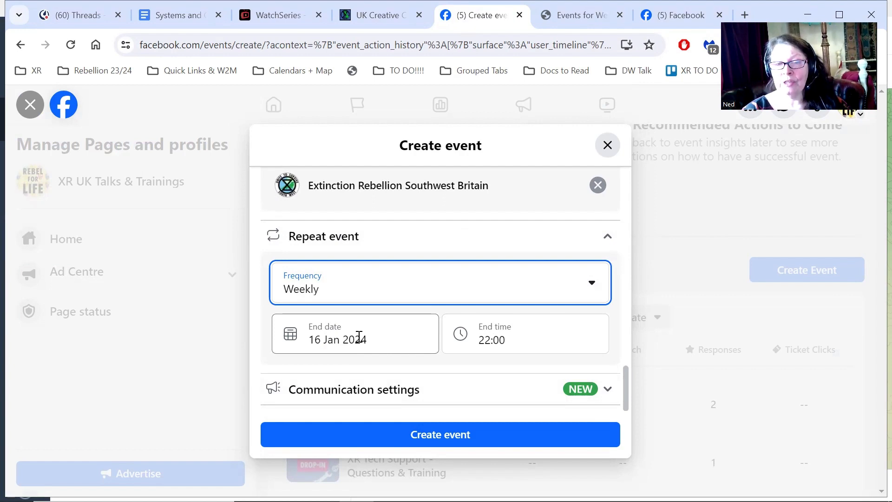
# Check the event's start date and details, and set the end date of the weekly repeat to 26 Mar 2024
pyautogui.scroll(5, 374, 278)
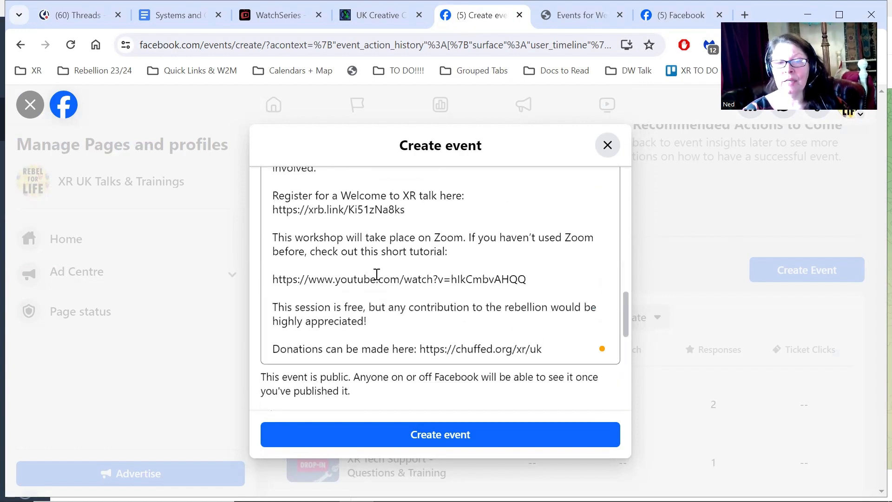
pyautogui.scroll(8, 376, 274)
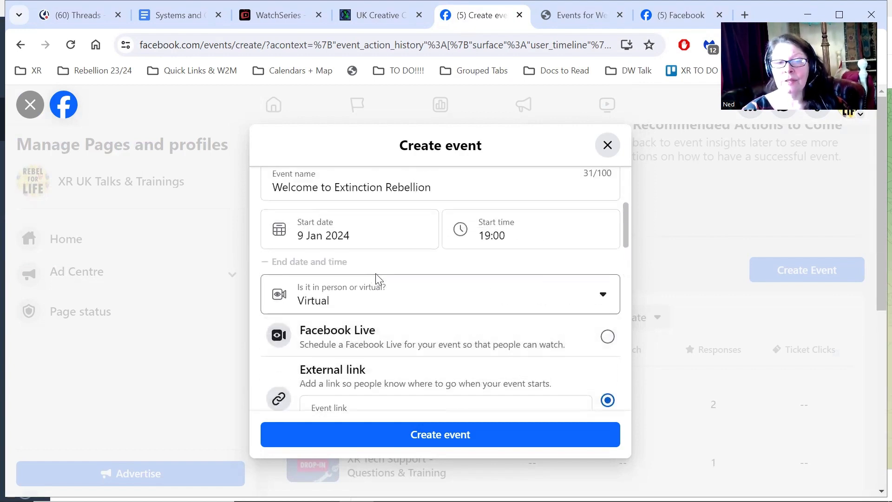
pyautogui.scroll(-15, 358, 321)
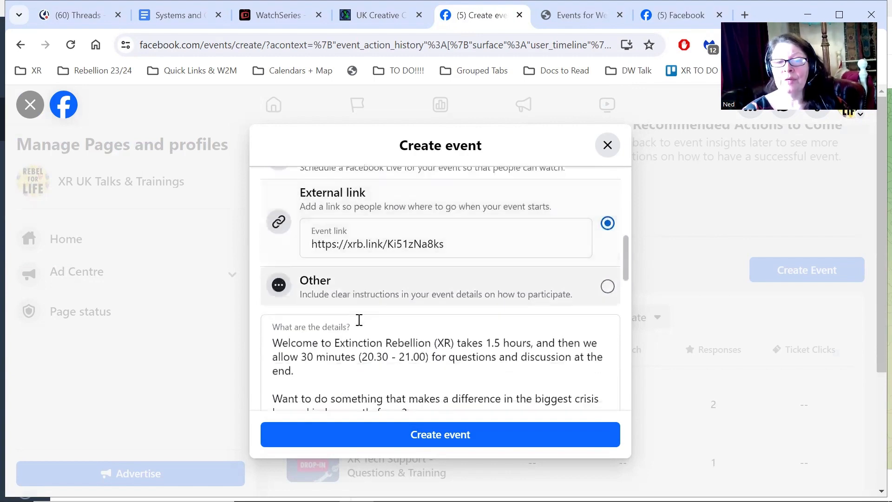
pyautogui.scroll(-4, 358, 321)
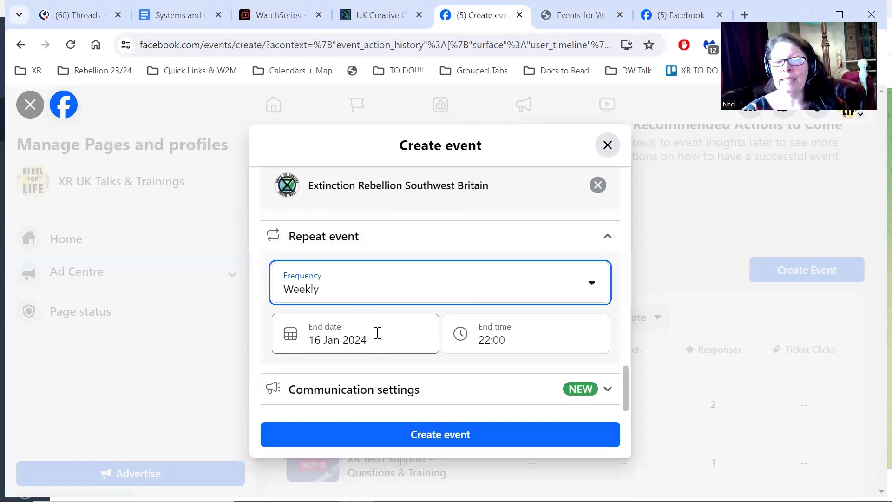
pyautogui.click(333, 339)
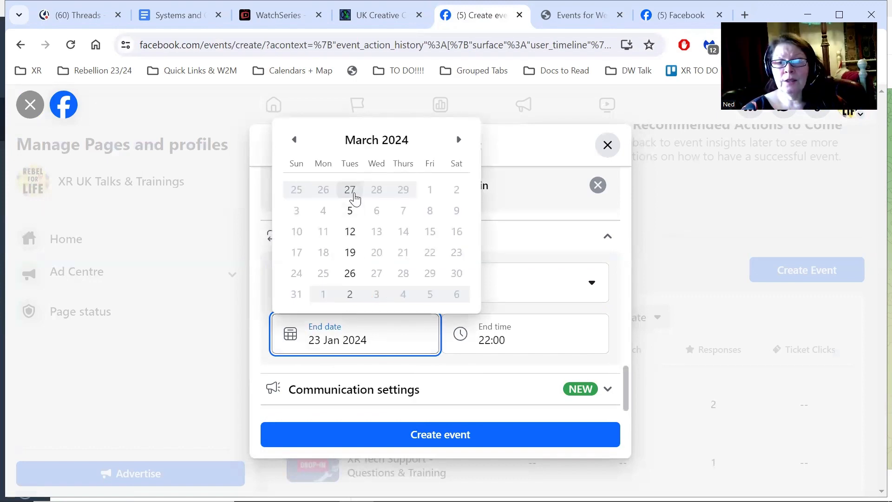
pyautogui.click(350, 273)
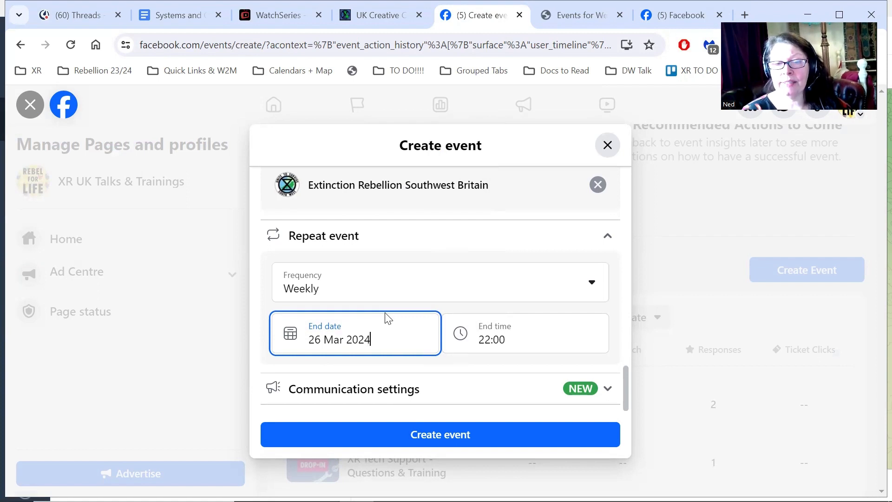
# Set the end time of the weekly repeat to 21:00
pyautogui.click(505, 344)
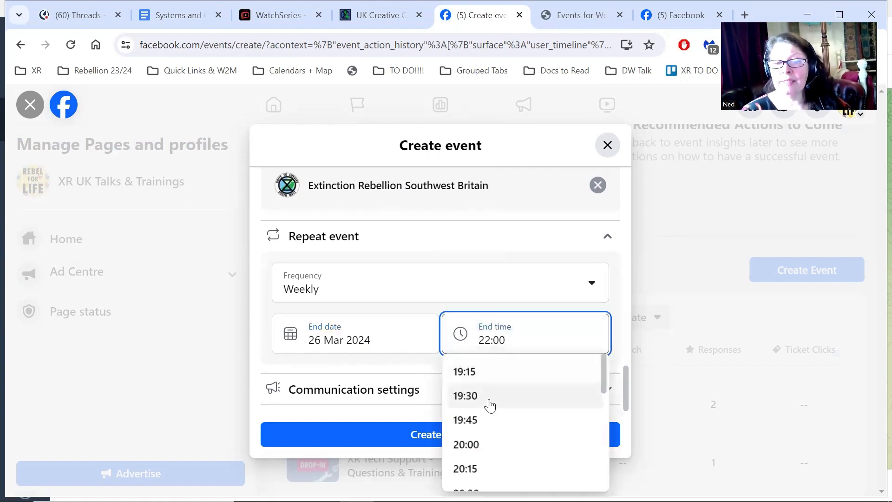
pyautogui.scroll(-3, 490, 405)
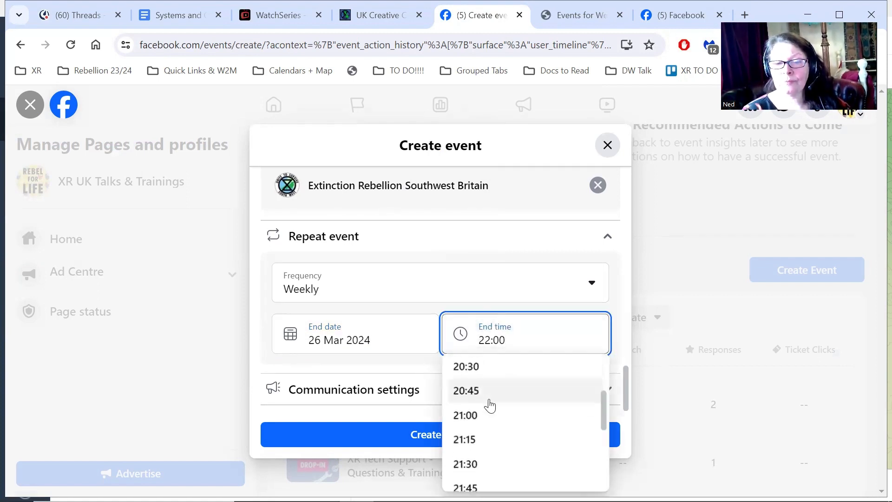
pyautogui.click(462, 418)
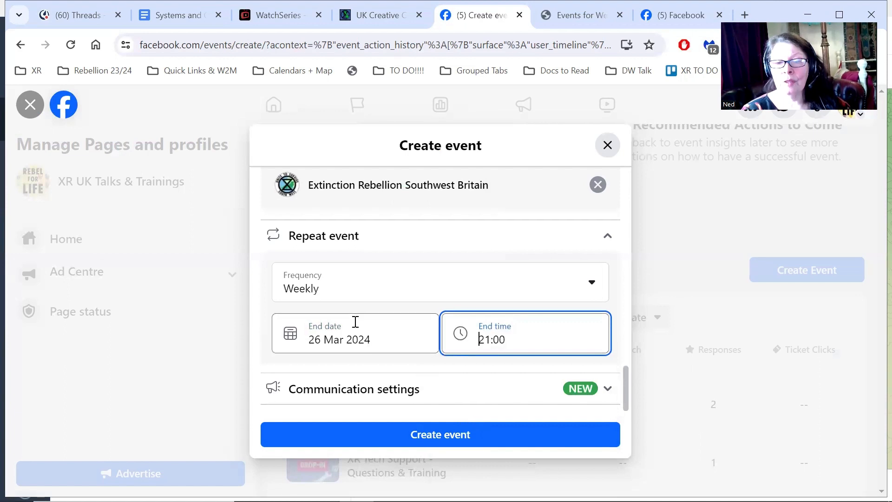
# Review the event's communication settings for the guest list, posting permissions, post approval and spam, then collapse them
pyautogui.click(450, 394)
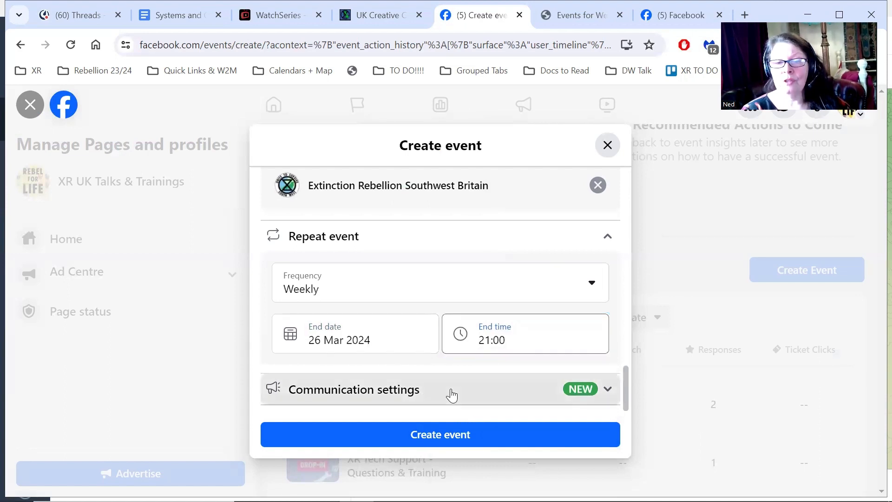
pyautogui.scroll(-3, 393, 364)
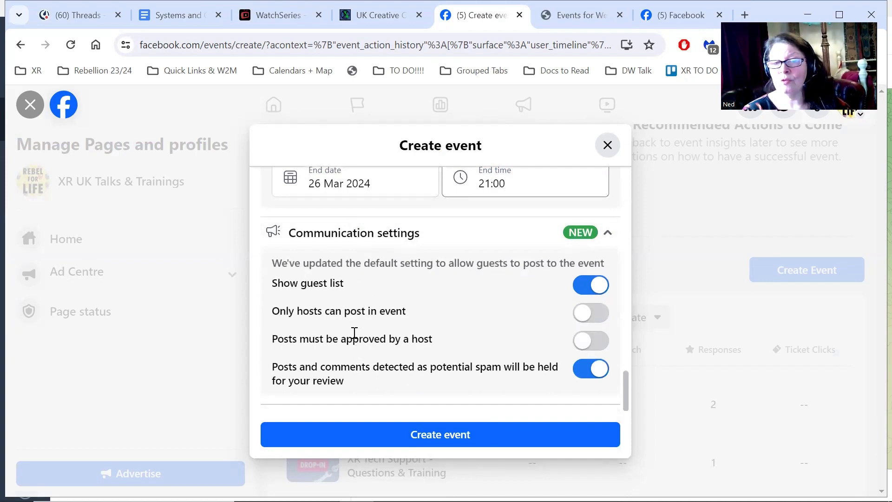
pyautogui.click(436, 245)
# Start replacing the event's cover image with a photo uploaded from the computer
pyautogui.scroll(5, 432, 238)
pyautogui.scroll(10, 433, 236)
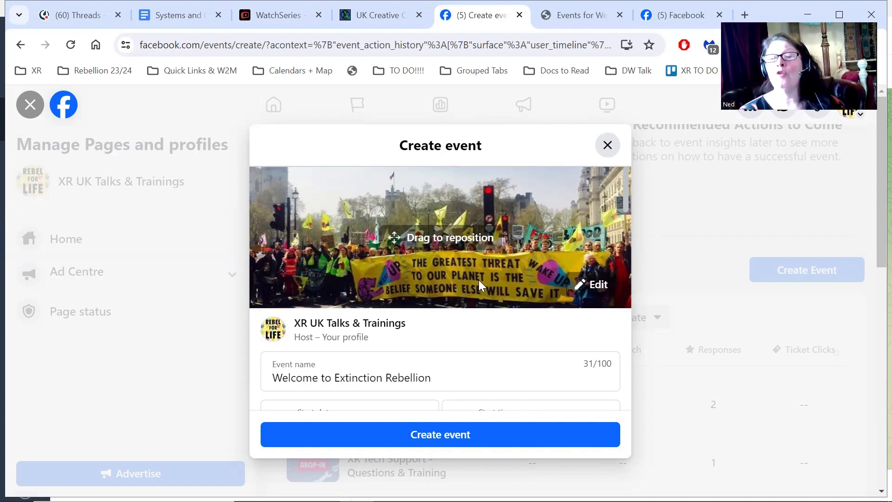
pyautogui.click(598, 290)
pyautogui.click(550, 321)
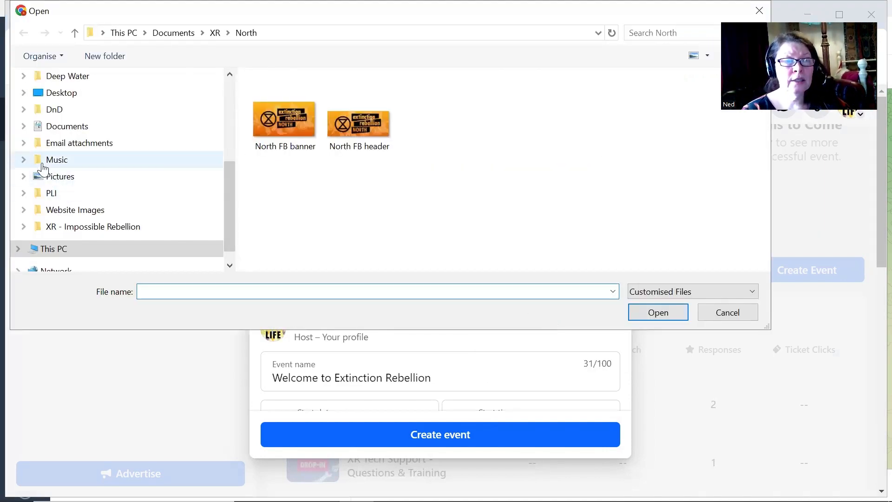
# Browse to the OneDrive folder Documents > XR > W2XR and use the WelcomeToXR-FB-Event image as the event cover
pyautogui.scroll(3, 43, 169)
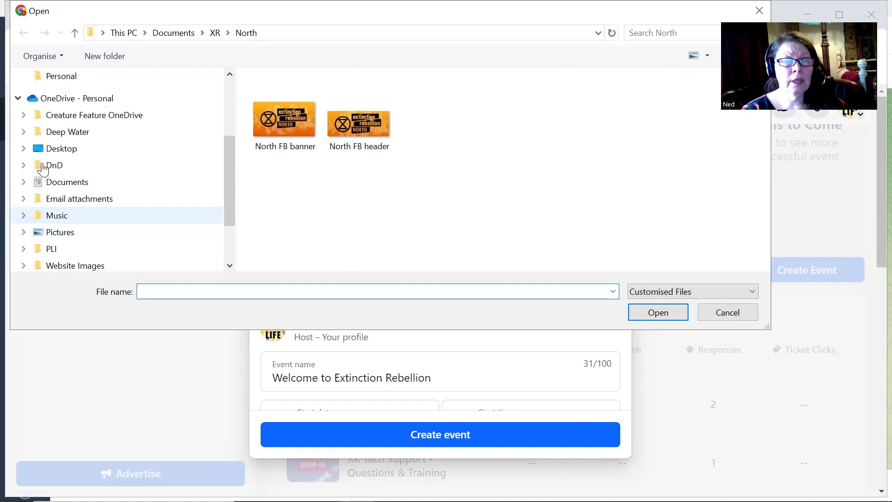
pyautogui.scroll(-2, 43, 169)
pyautogui.scroll(-2, 44, 170)
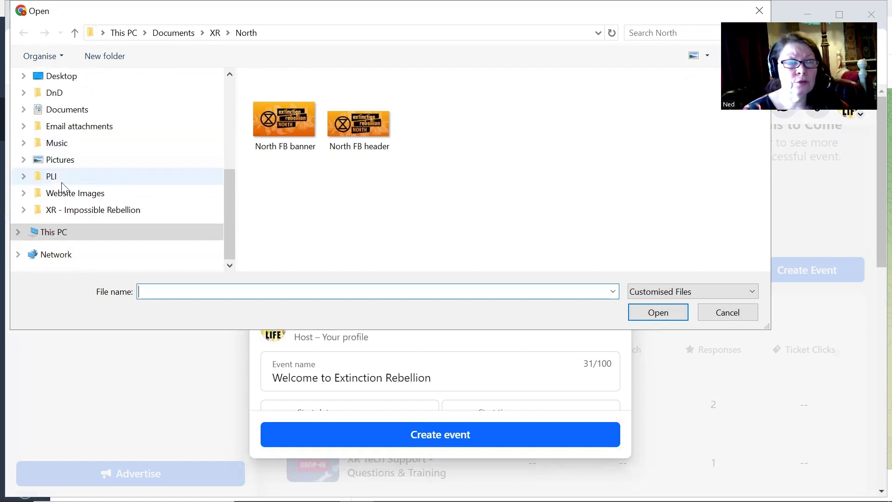
pyautogui.click(22, 110)
pyautogui.scroll(-1, 41, 199)
pyautogui.scroll(-10, 41, 198)
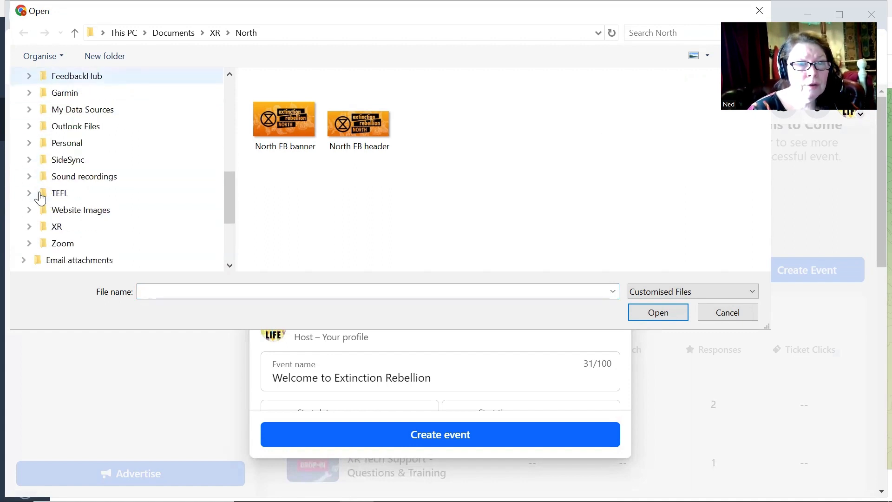
pyautogui.click(29, 159)
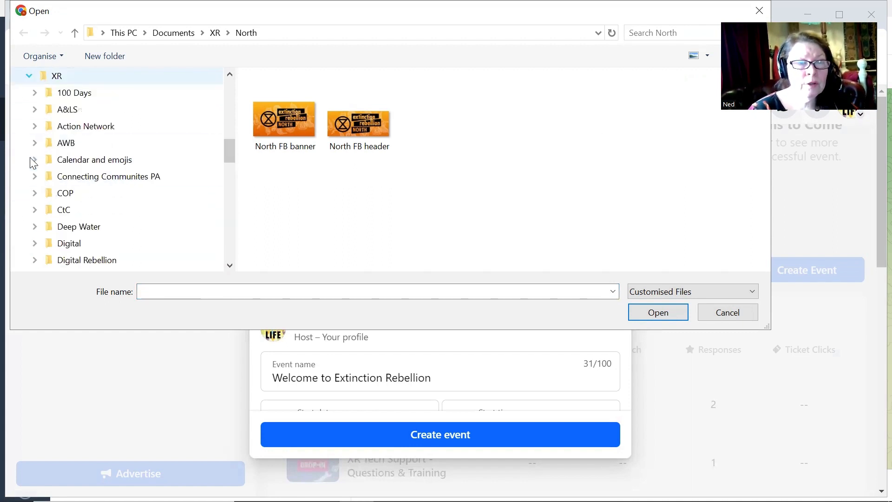
pyautogui.scroll(-3, 91, 200)
pyautogui.scroll(-9, 91, 199)
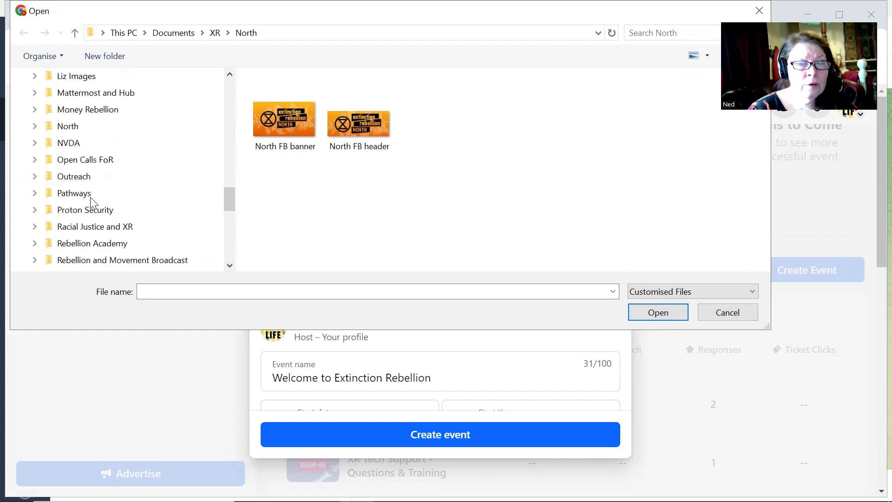
pyautogui.scroll(-2, 91, 198)
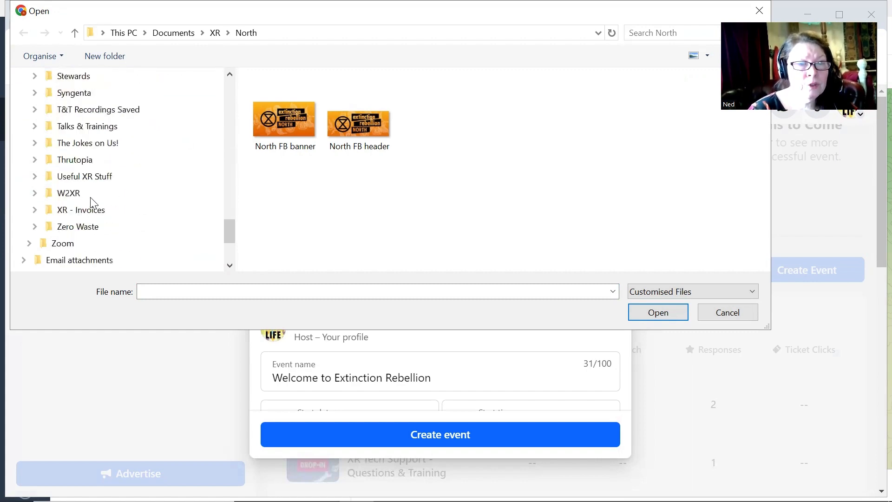
pyautogui.click(49, 199)
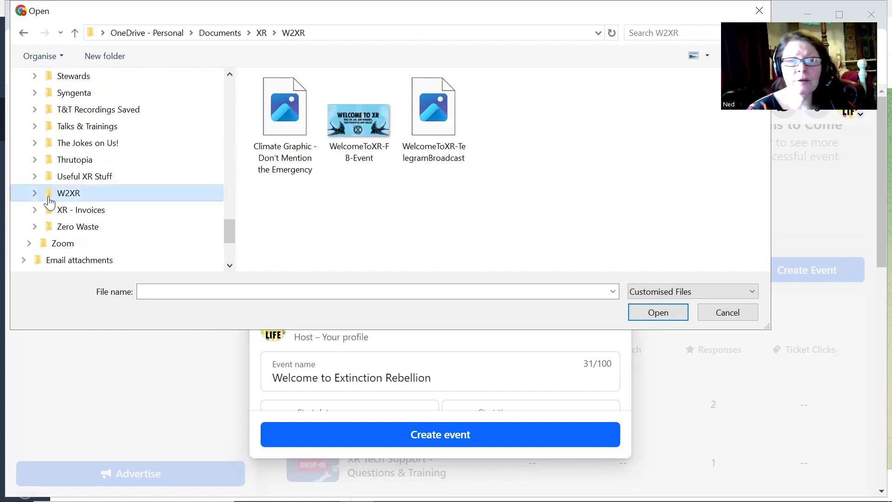
pyautogui.doubleClick(351, 120)
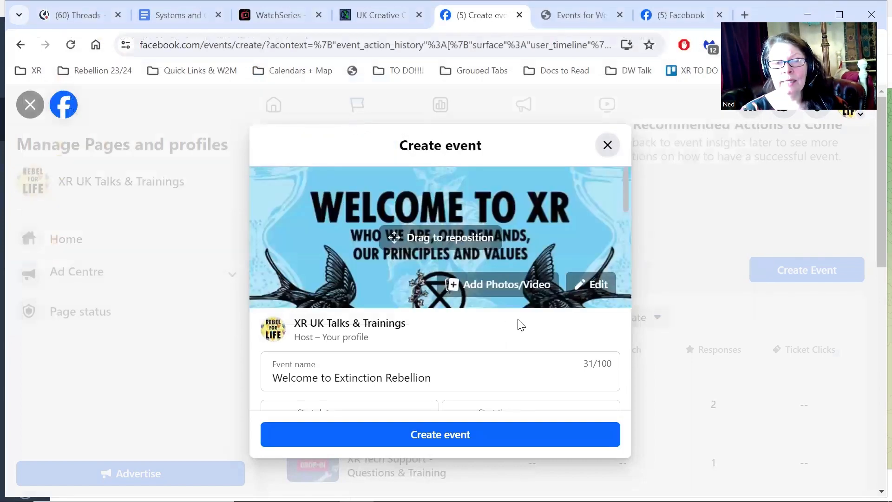
# Check the completed event form down to the repeat settings and create the event
pyautogui.scroll(-15, 407, 332)
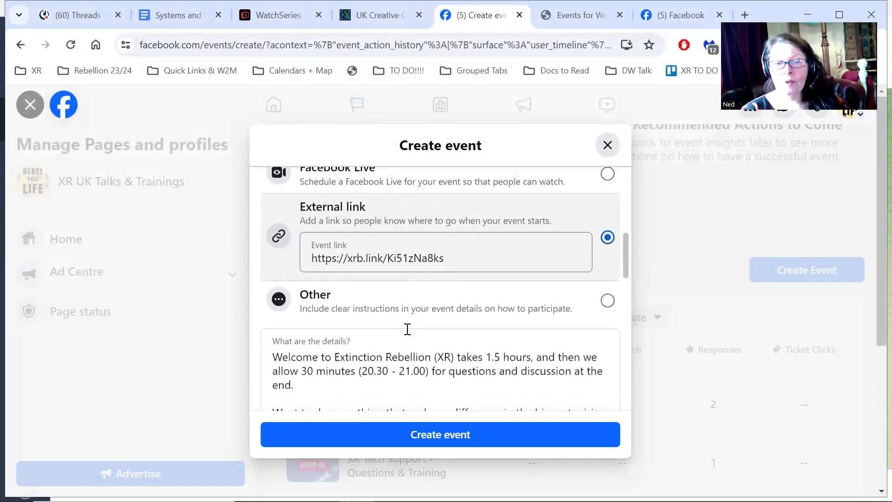
pyautogui.scroll(-3, 407, 334)
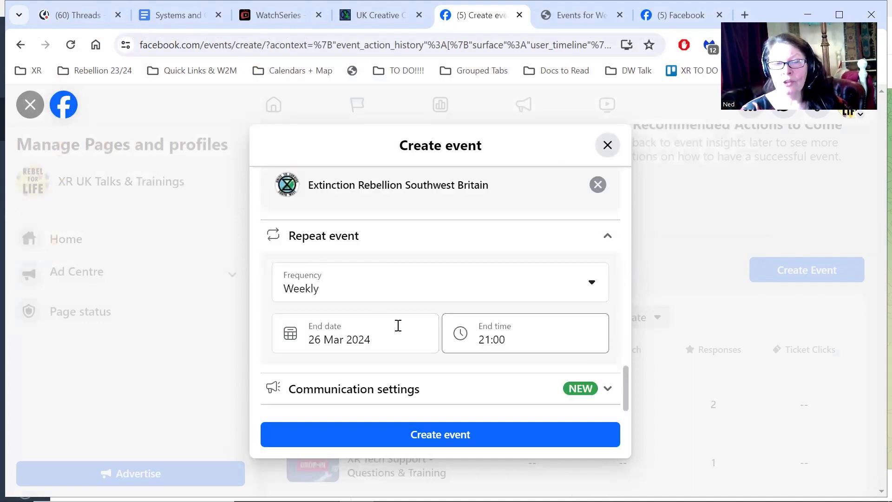
pyautogui.click(448, 437)
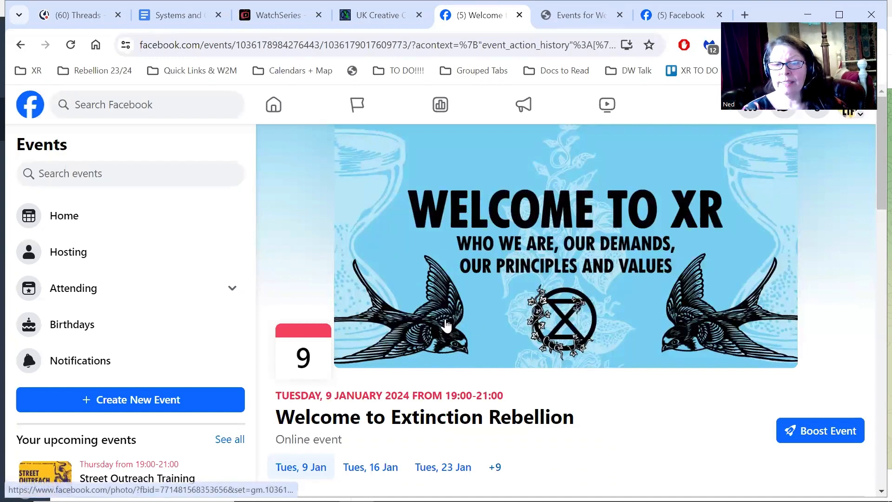
# Look over the published event's dates and its editable settings, and leave the edit form without saving
pyautogui.scroll(-5, 445, 325)
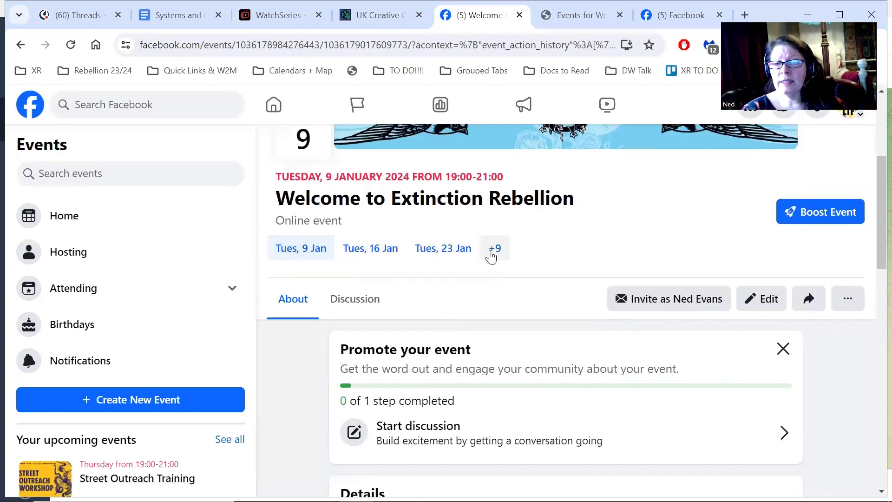
pyautogui.scroll(-1, 513, 316)
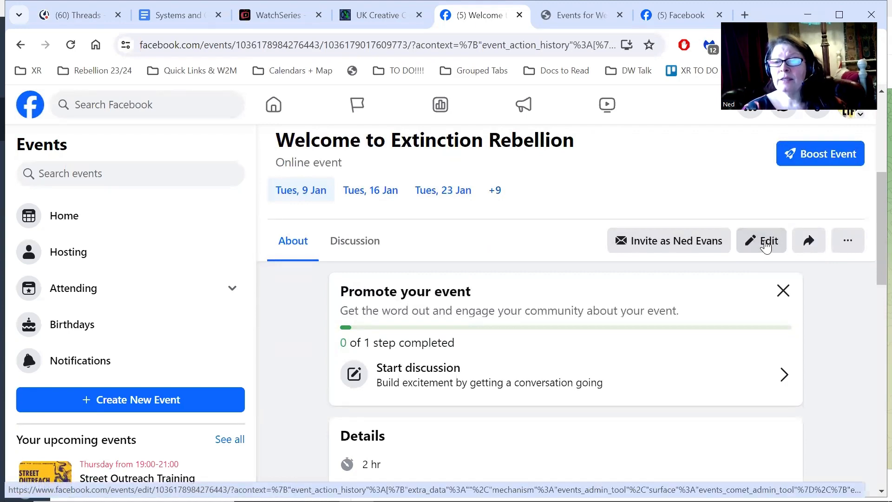
pyautogui.click(765, 246)
pyautogui.scroll(-5, 459, 259)
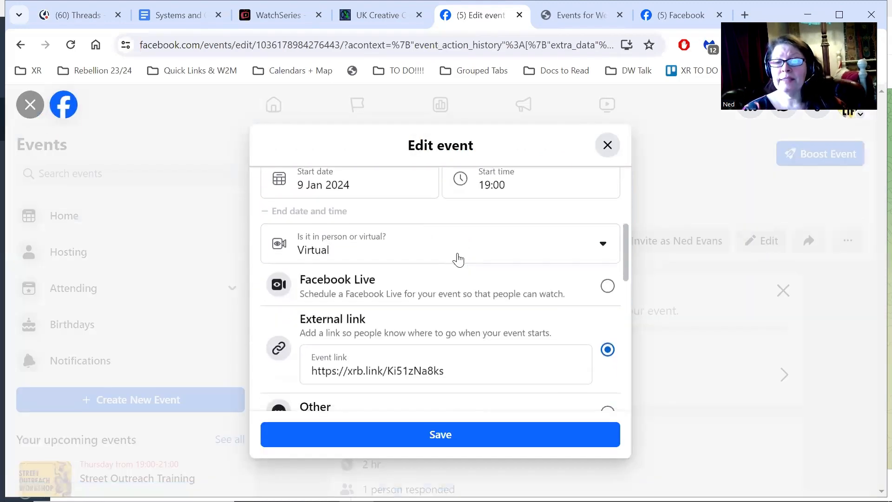
pyautogui.scroll(-15, 458, 259)
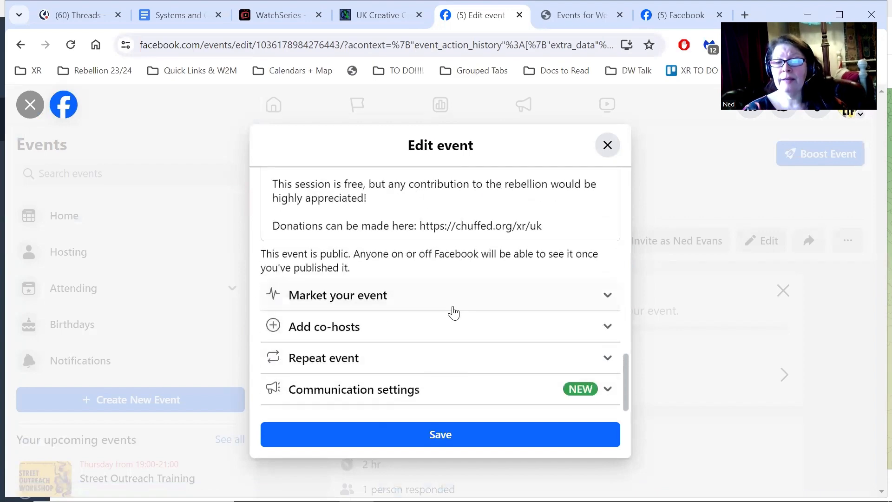
pyautogui.scroll(15, 398, 265)
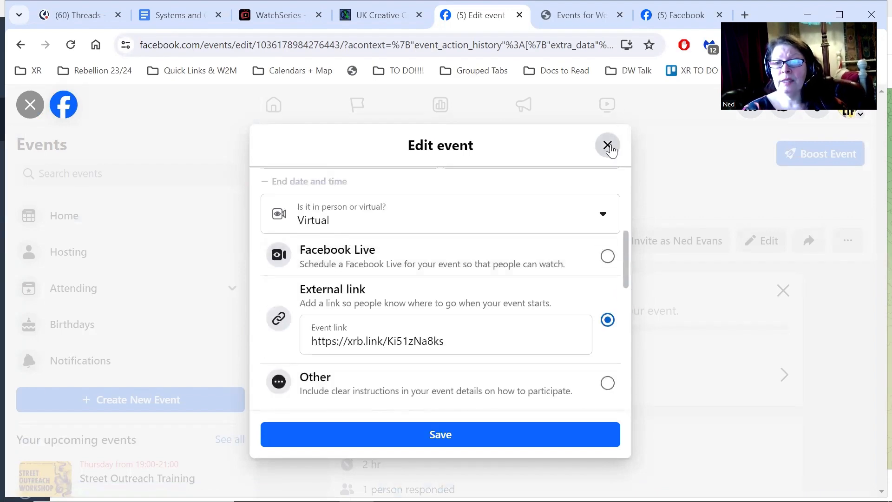
pyautogui.click(608, 146)
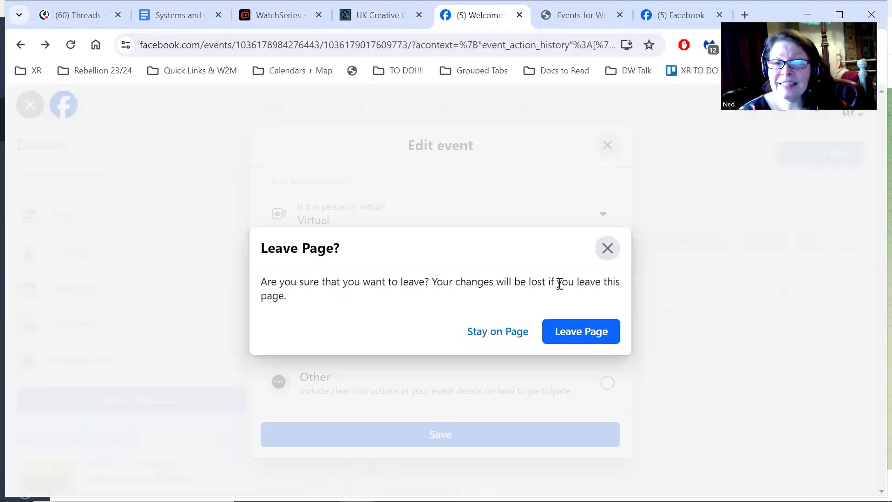
pyautogui.click(560, 332)
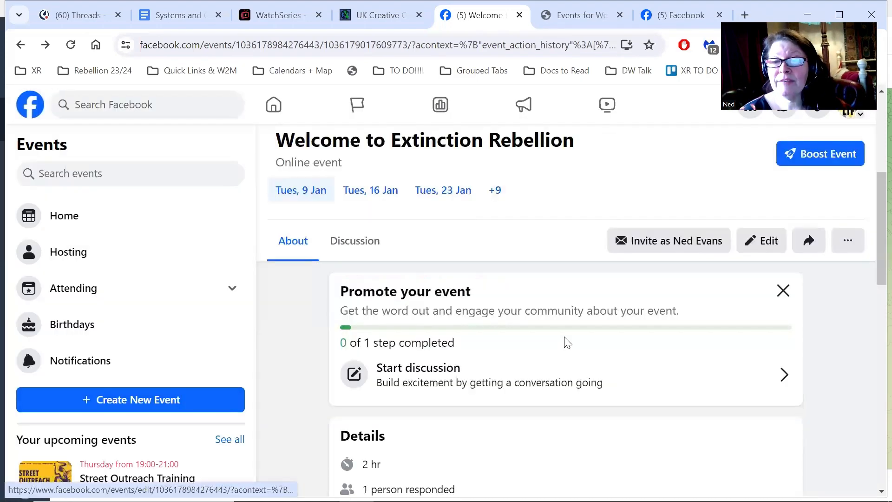